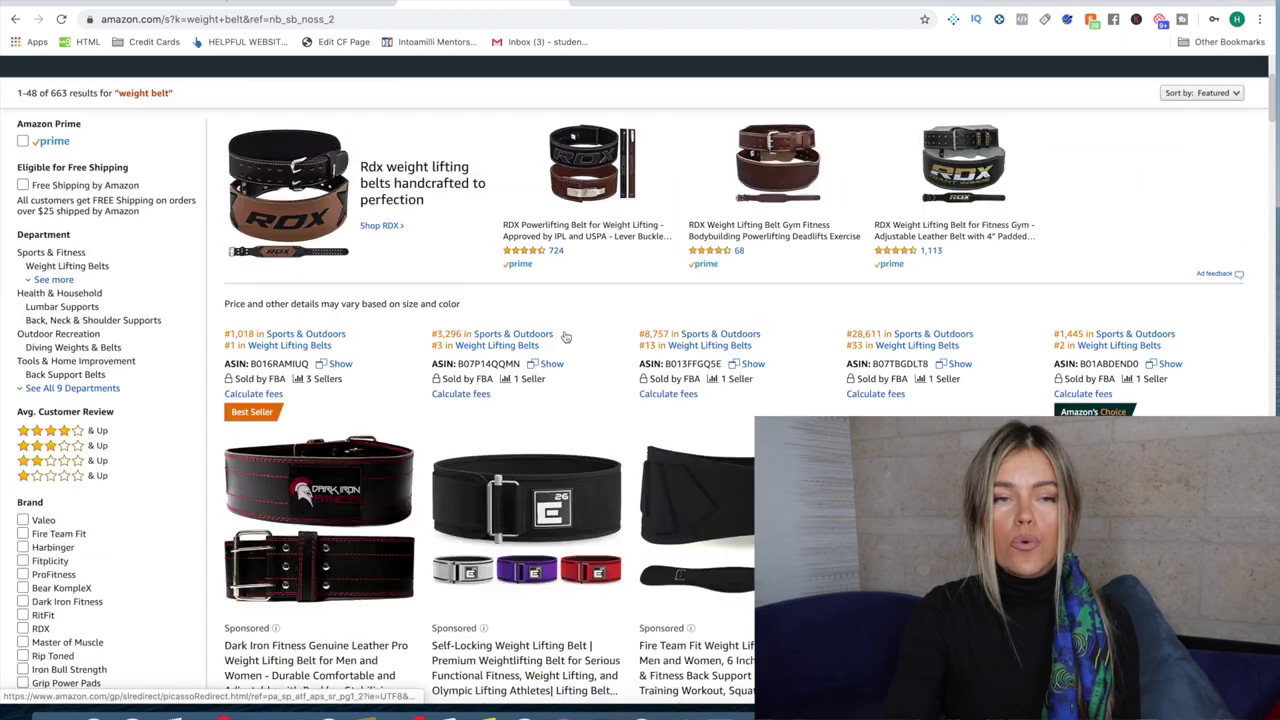
# Run Helium 10 Xray product research on the Amazon 'weight belt' search results
pyautogui.scroll(1, 566, 337)
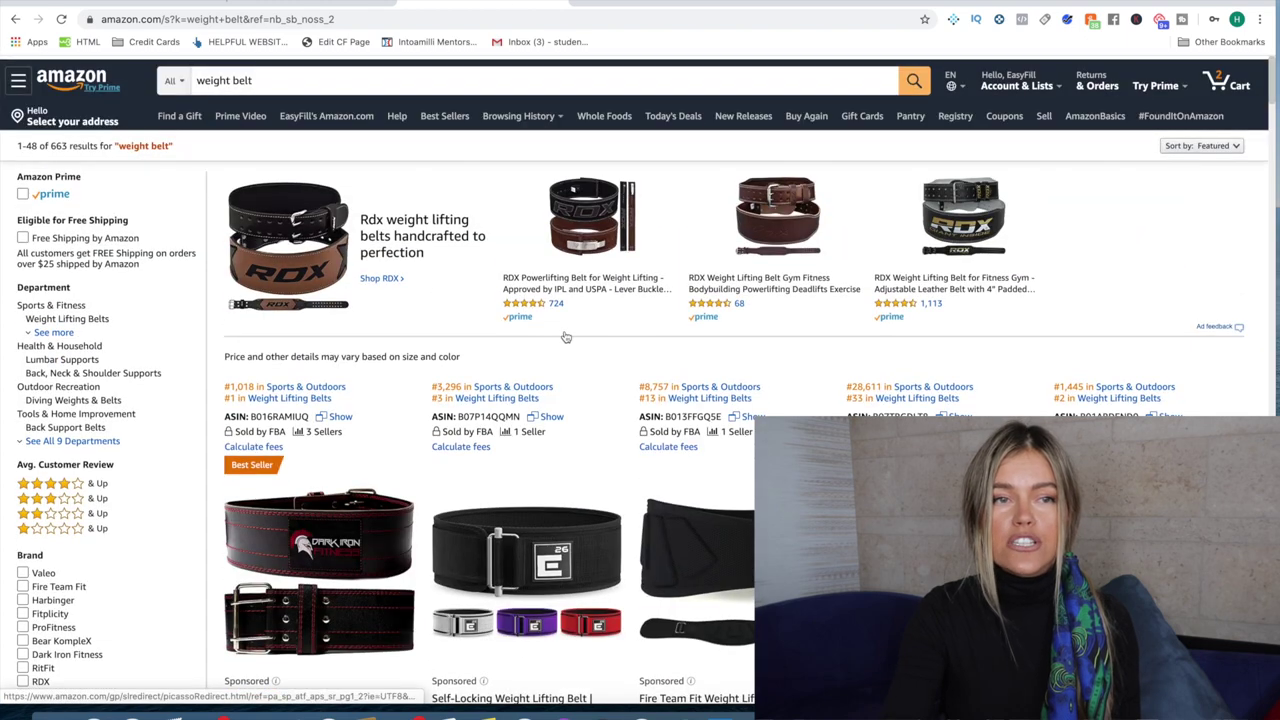
pyautogui.scroll(-3, 566, 337)
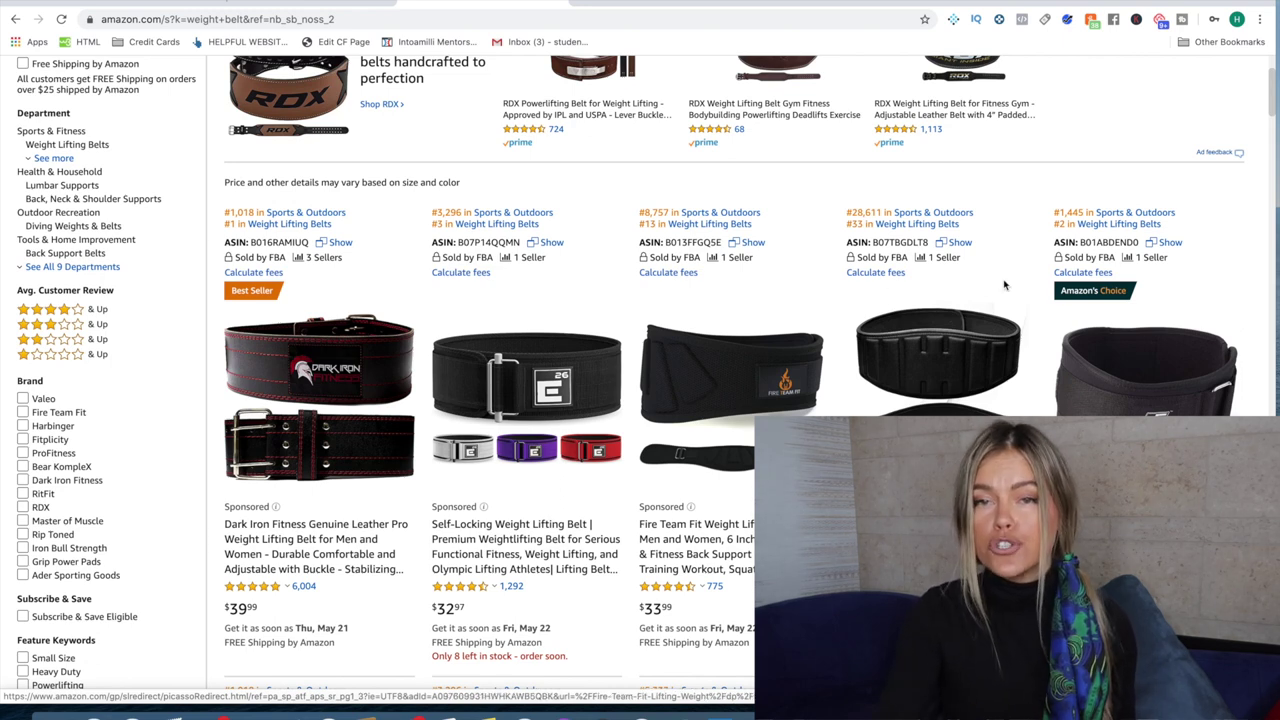
pyautogui.click(1067, 19)
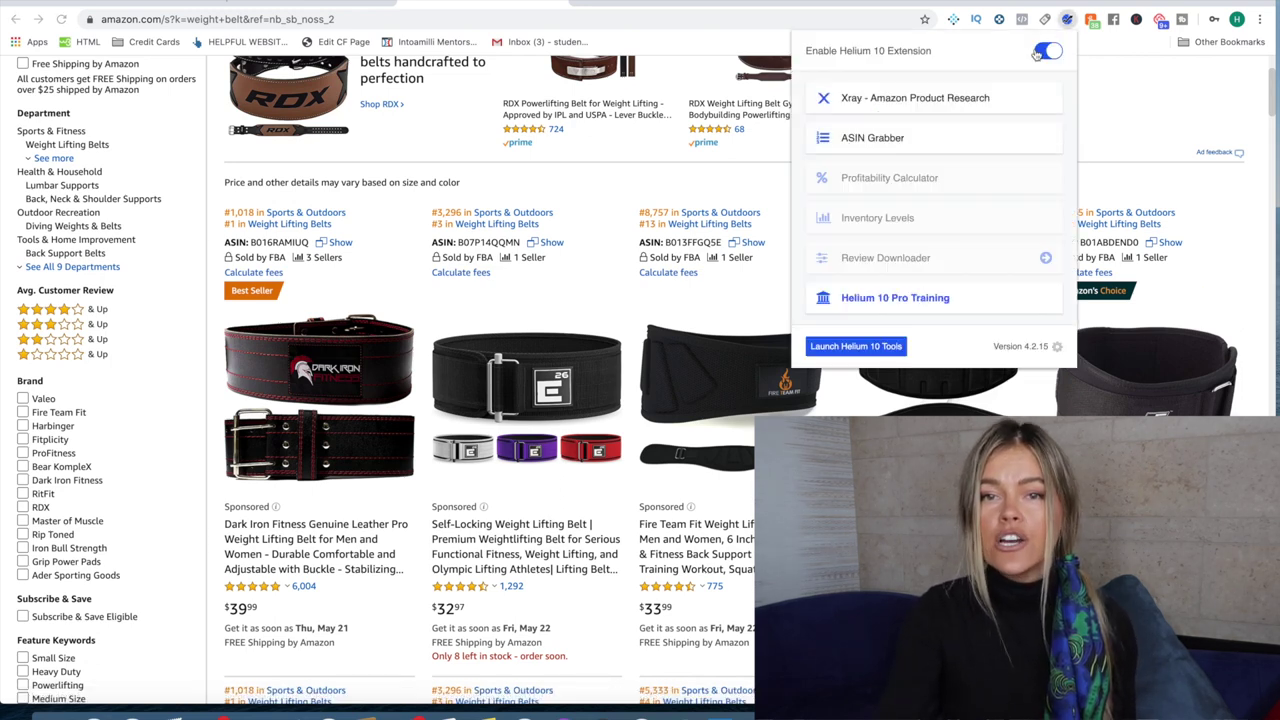
pyautogui.click(968, 103)
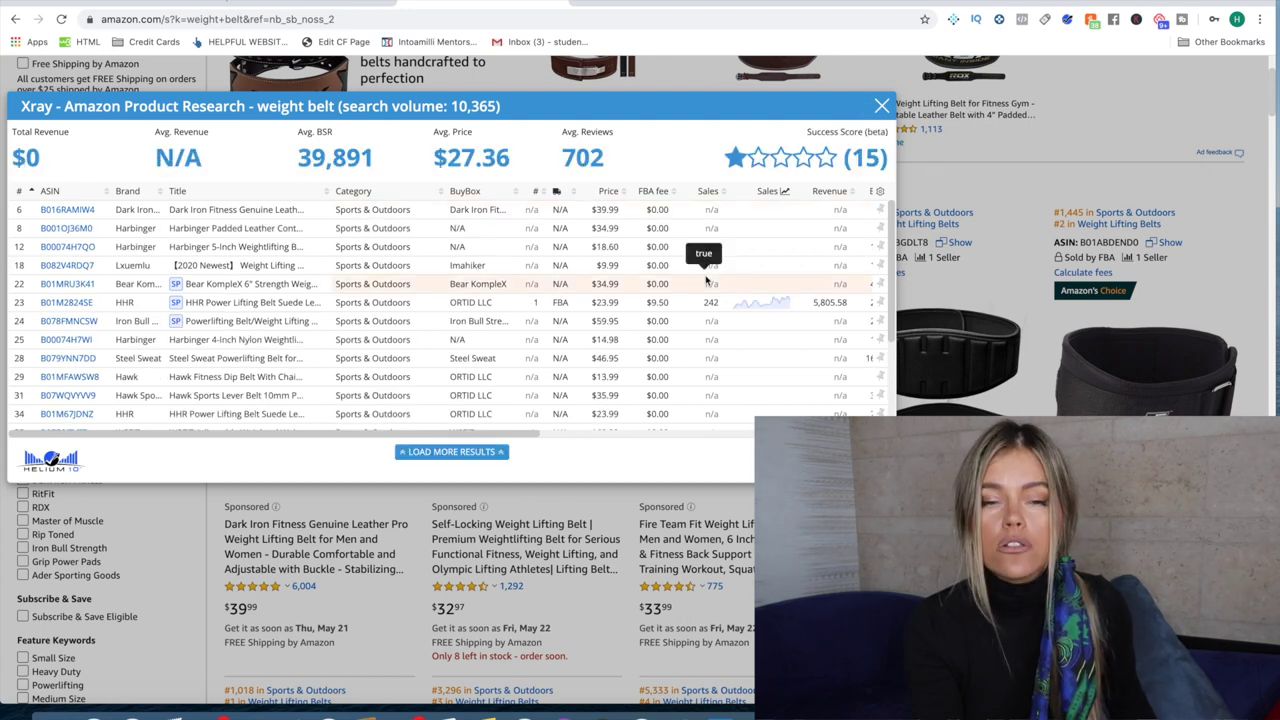
# Scroll the Xray table to review the weight belt listings' BSR, rating and review counts
pyautogui.hscroll(5, 706, 281)
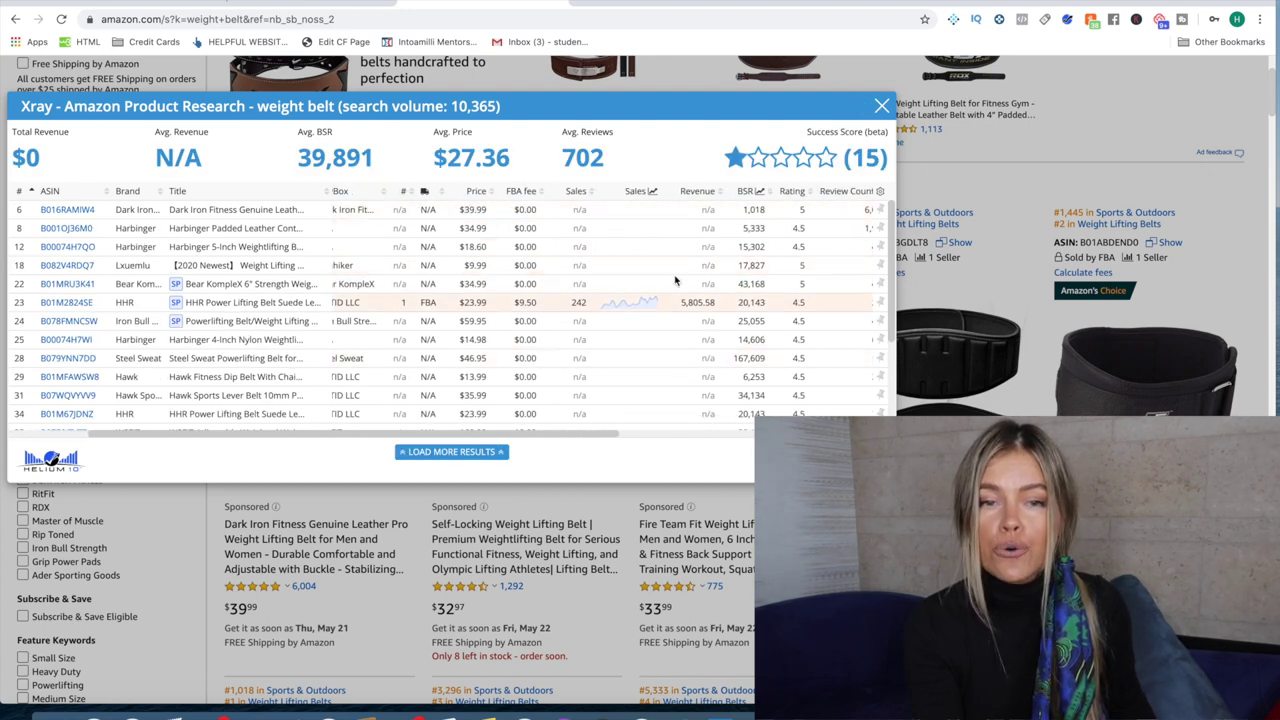
pyautogui.hscroll(3, 694, 300)
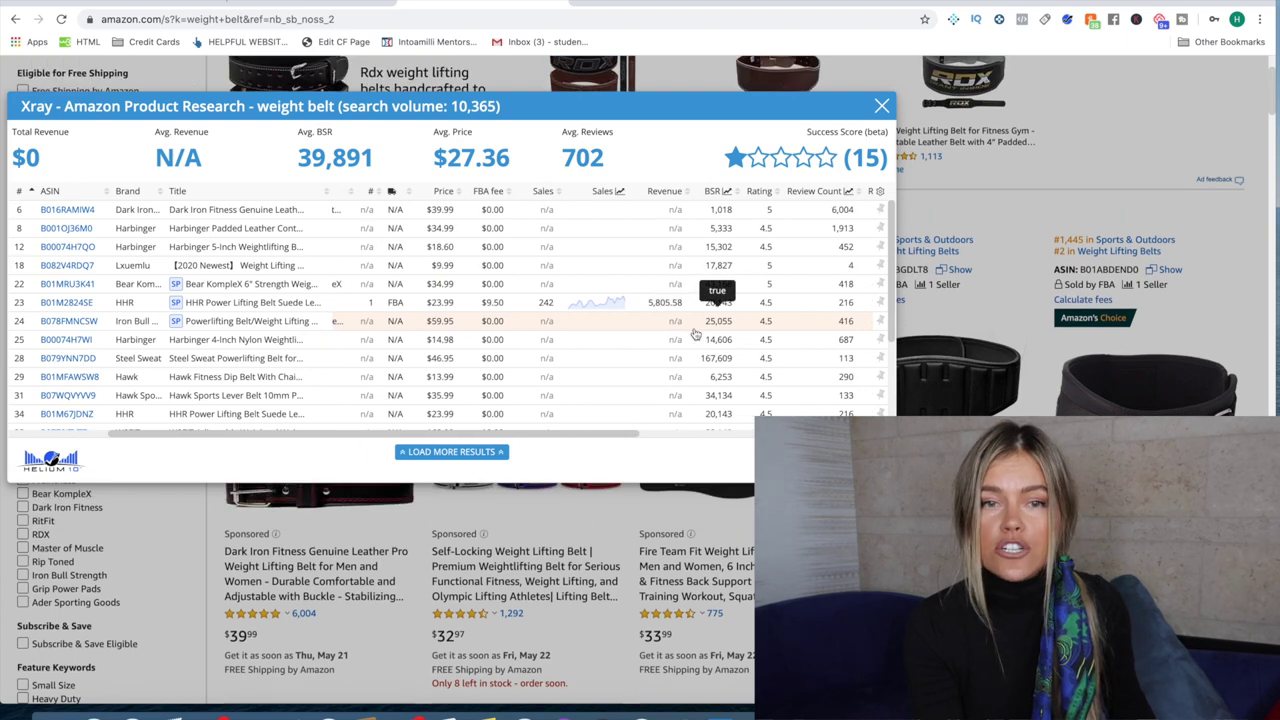
pyautogui.scroll(-2, 695, 333)
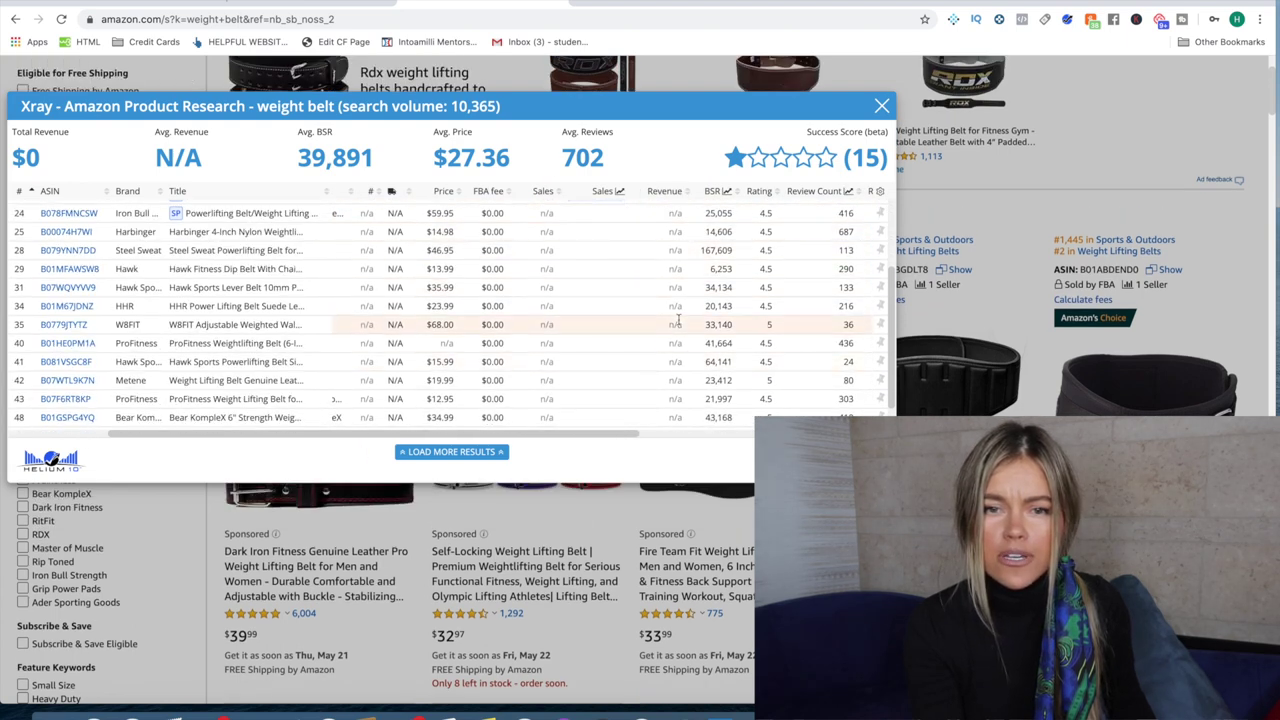
pyautogui.scroll(3, 677, 320)
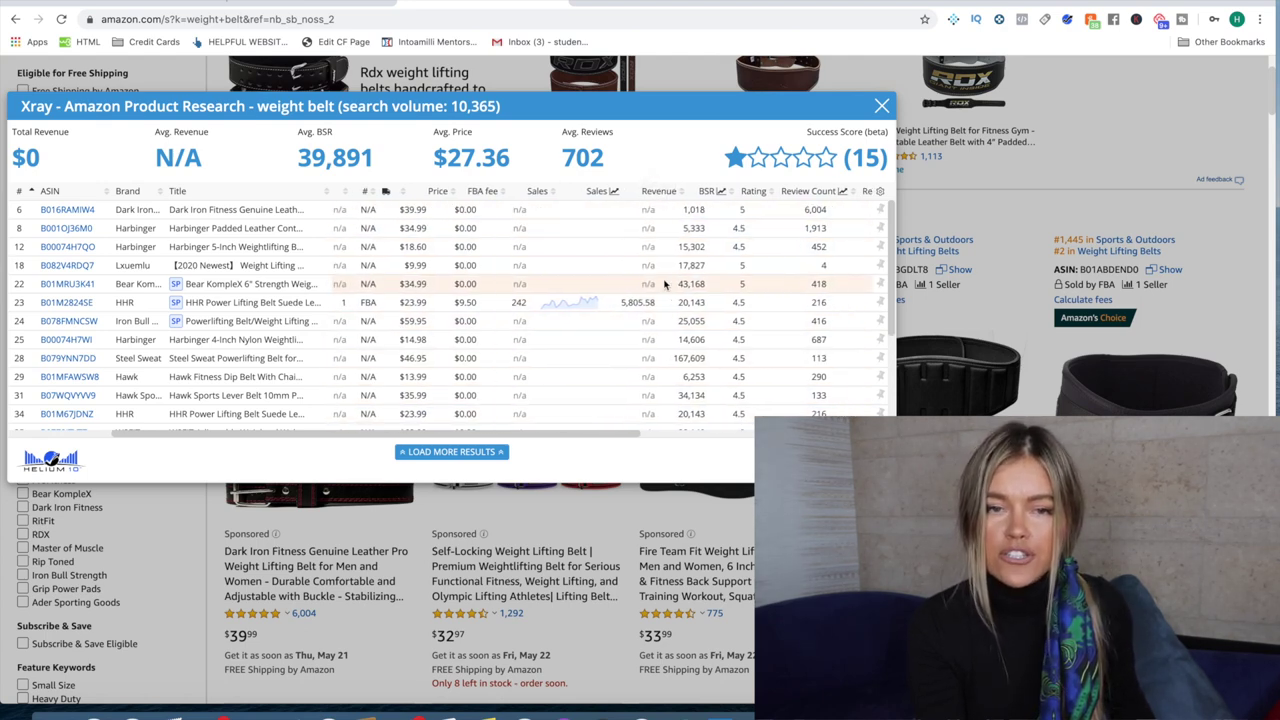
pyautogui.hscroll(3, 665, 260)
pyautogui.hscroll(-3, 675, 285)
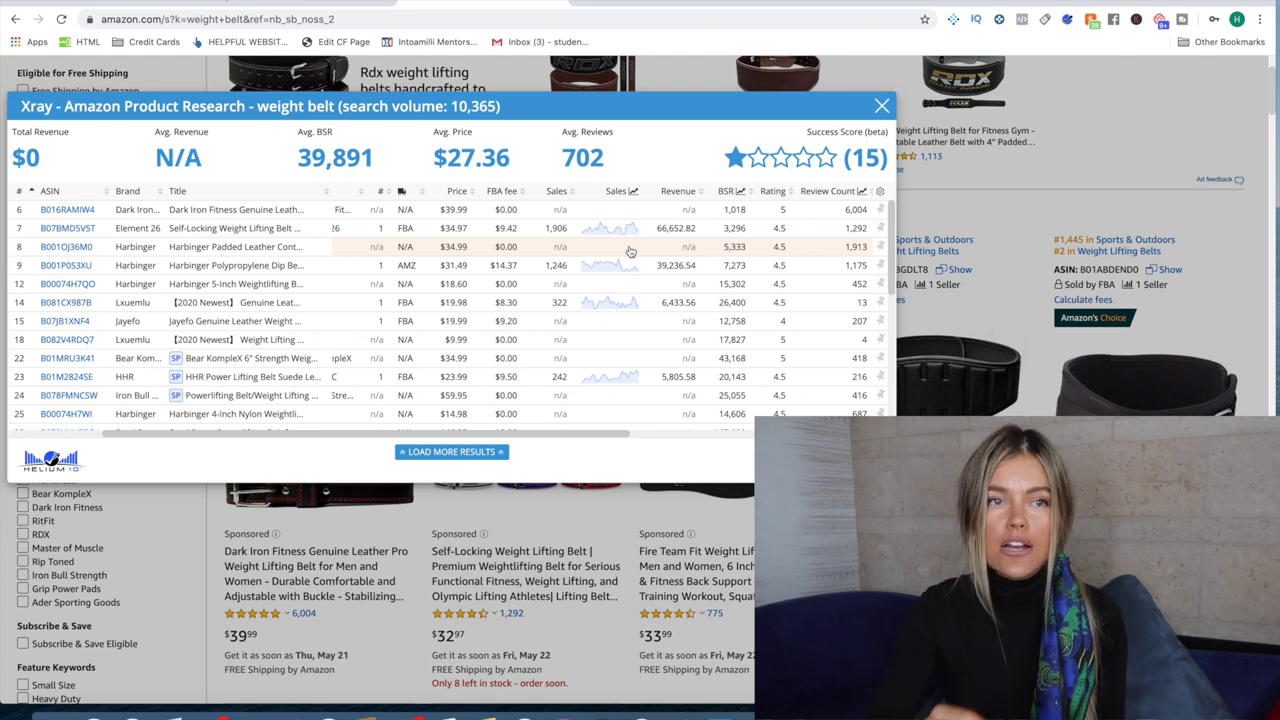
# Open helium10.com in a new tab and log in to the members area
pyautogui.click(584, 4)
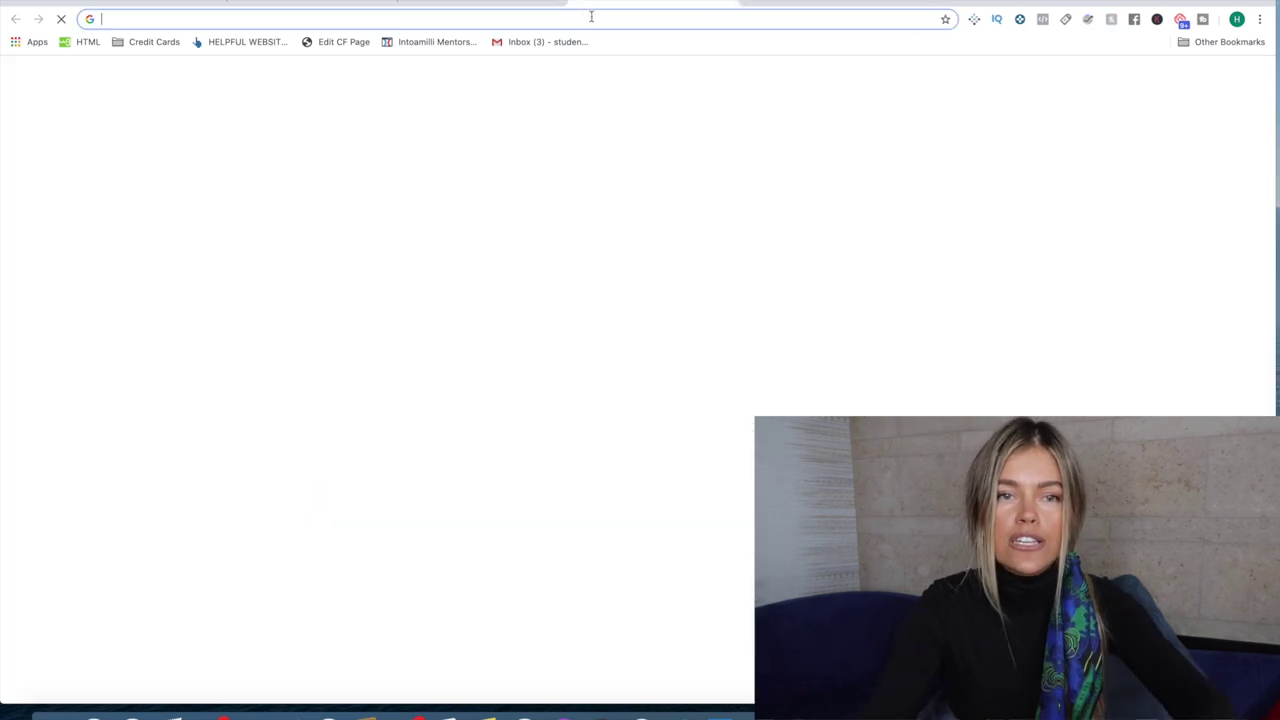
pyautogui.write('helium10.com')
pyautogui.press('Return')
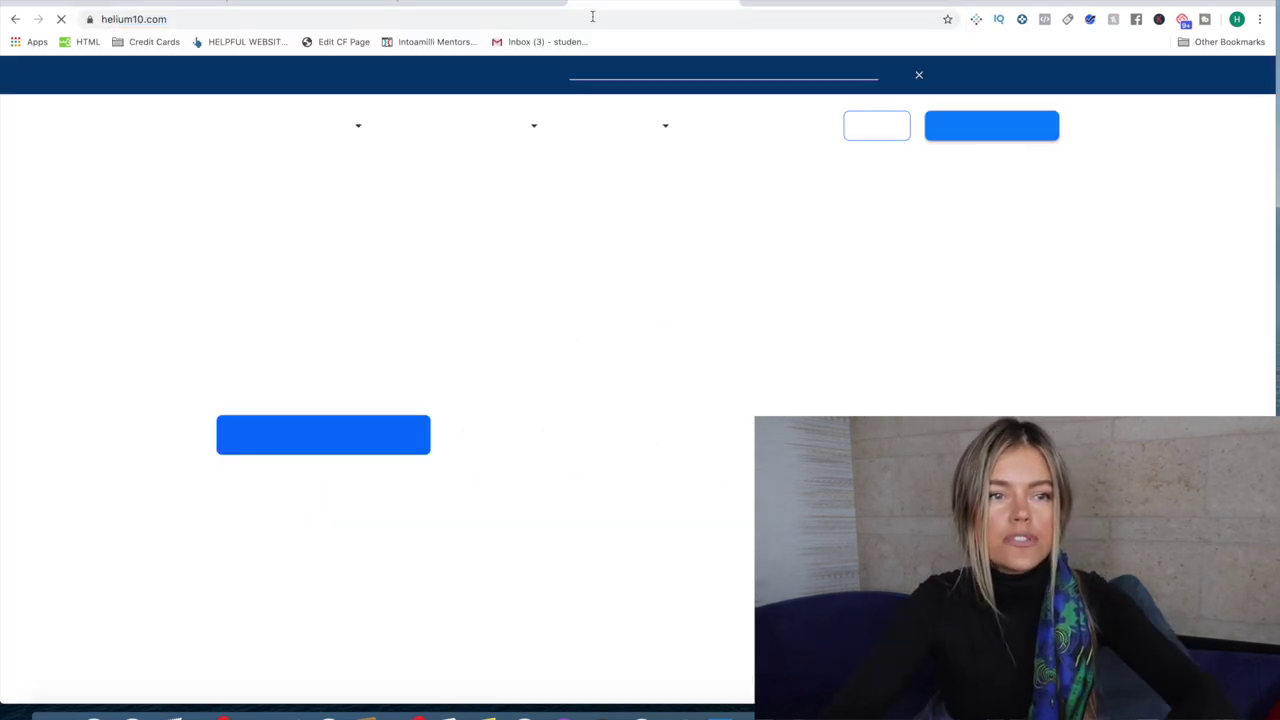
pyautogui.click(898, 133)
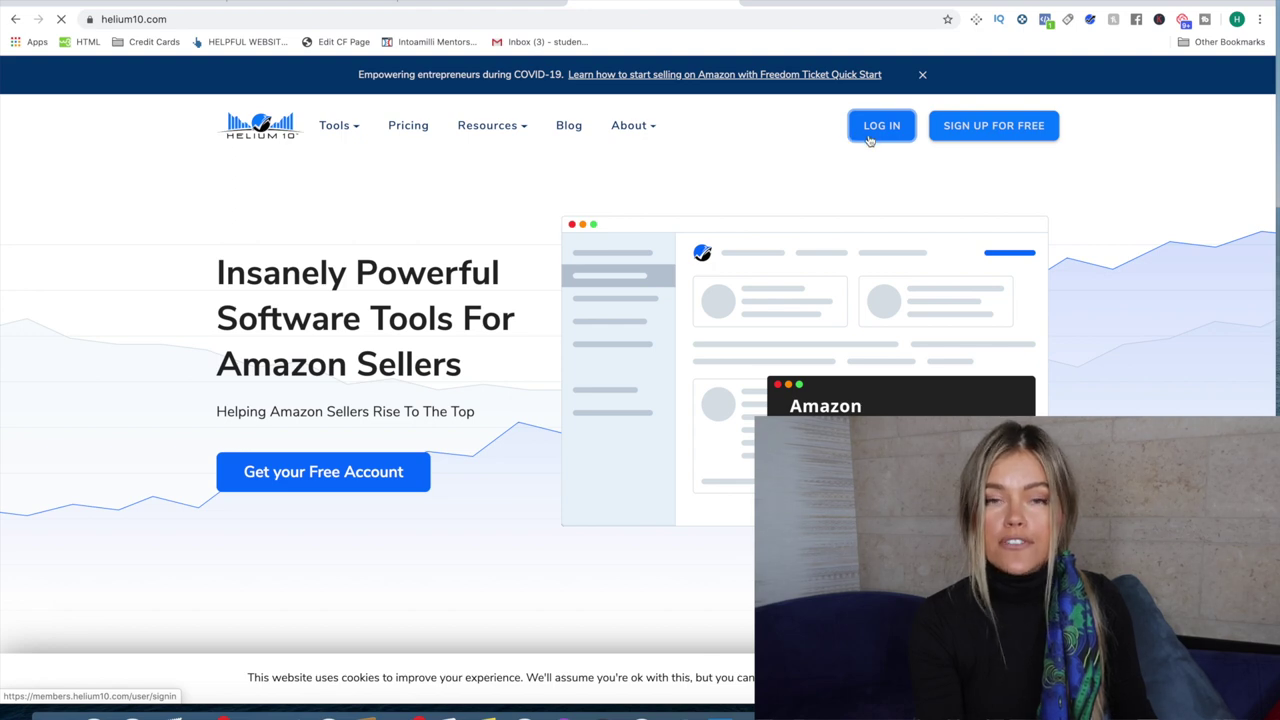
pyautogui.click(869, 140)
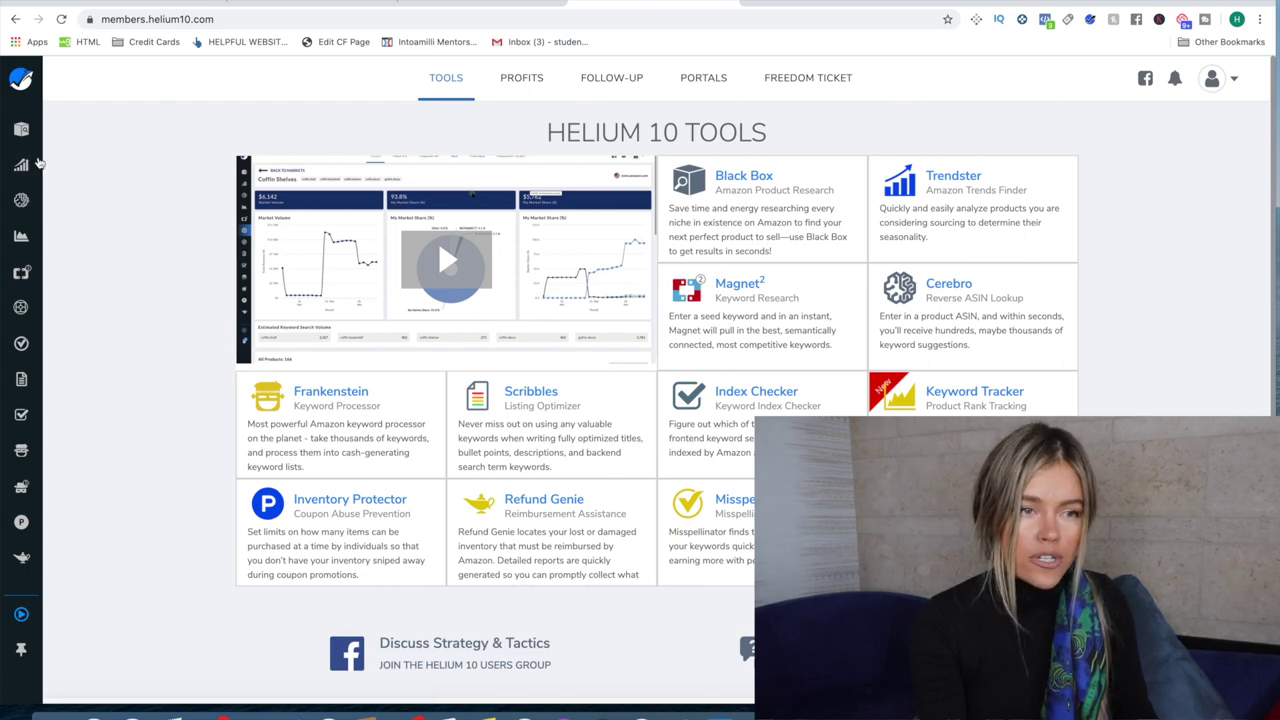
# Open the Magnet² keyword research tool from the sidebar and focus its keyword field
pyautogui.moveTo(30, 163)
pyautogui.click(22, 270)
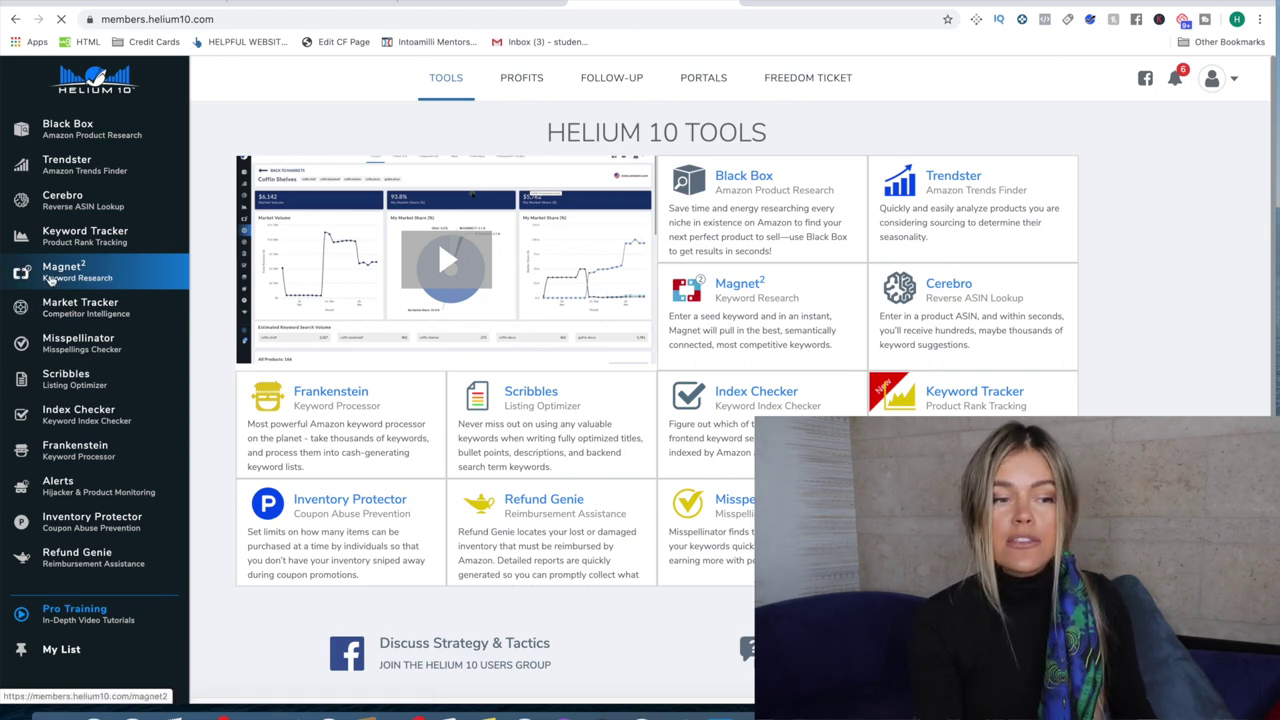
pyautogui.click(50, 280)
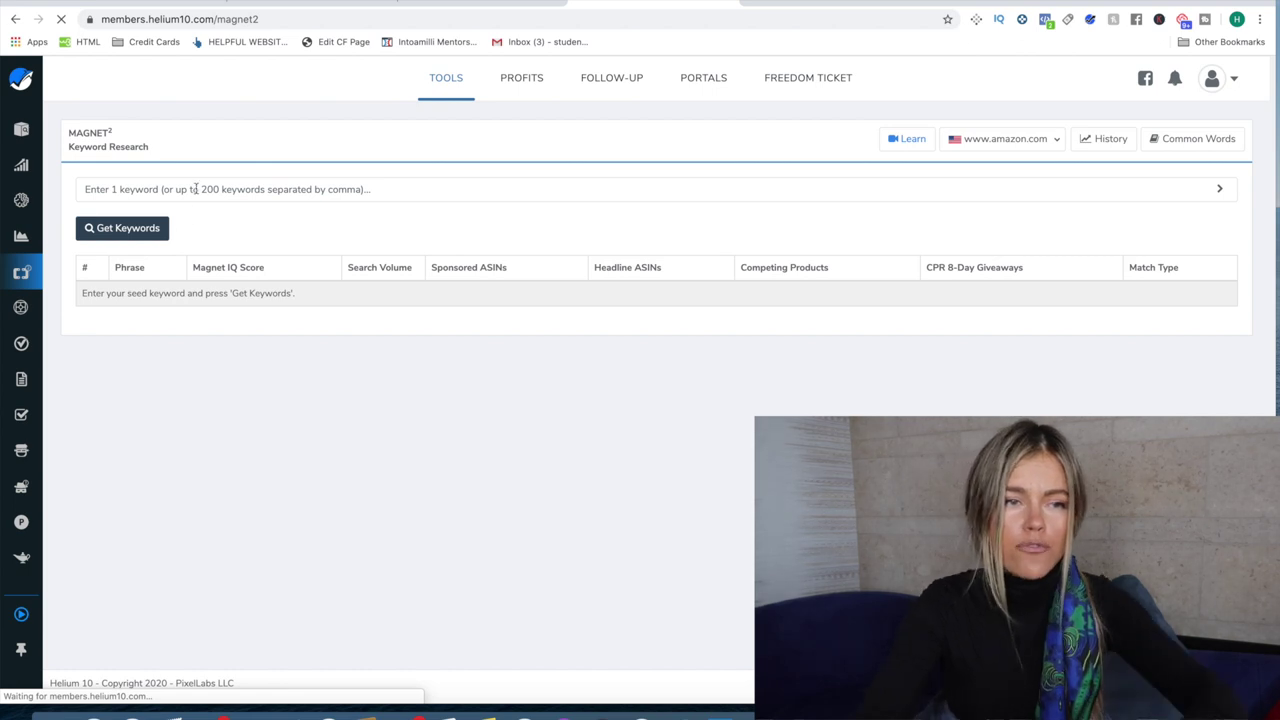
pyautogui.click(196, 189)
# Get Magnet² related keywords for seed 'weight belt' and sort them by search volume
pyautogui.write('we')
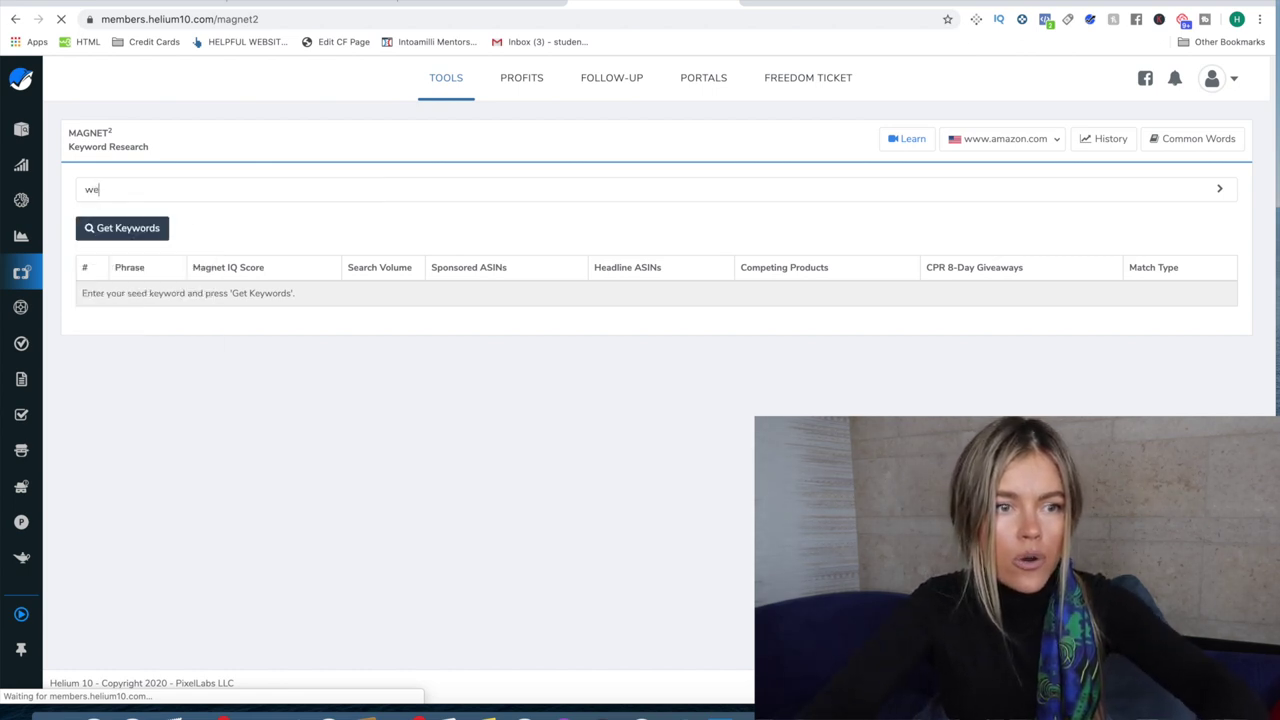
pyautogui.write('ight belt')
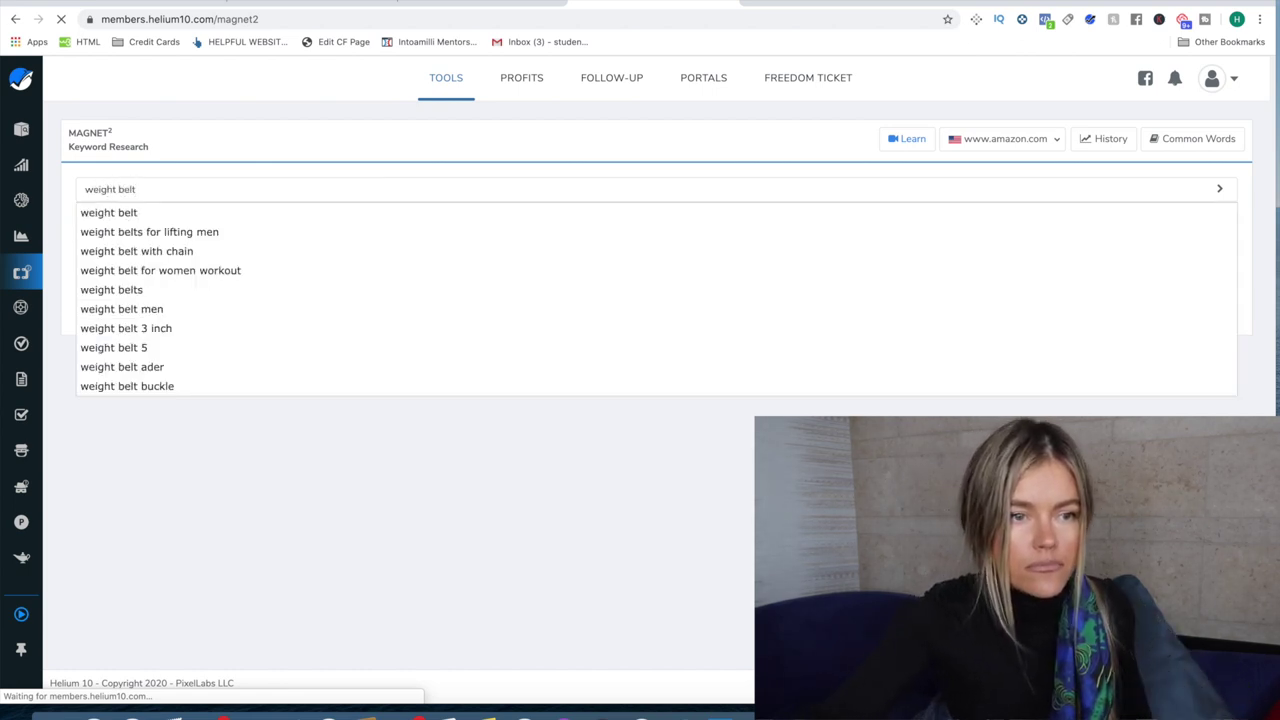
pyautogui.click(197, 214)
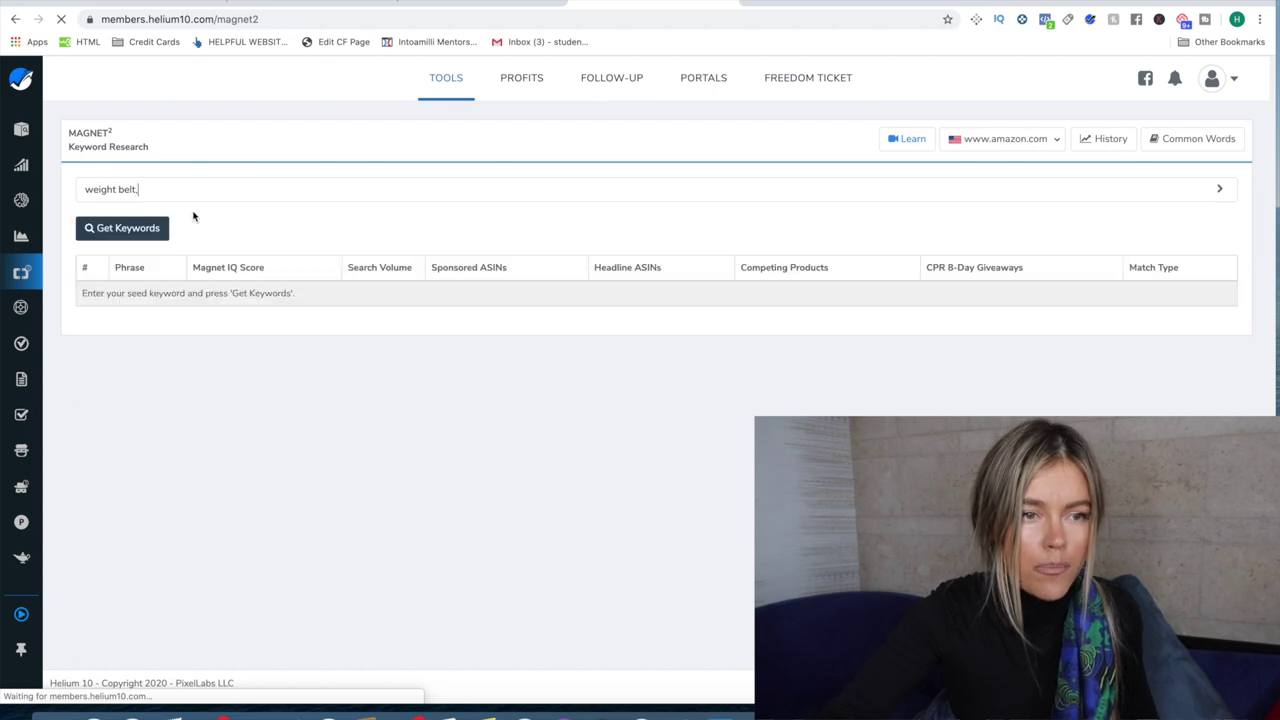
pyautogui.click(142, 229)
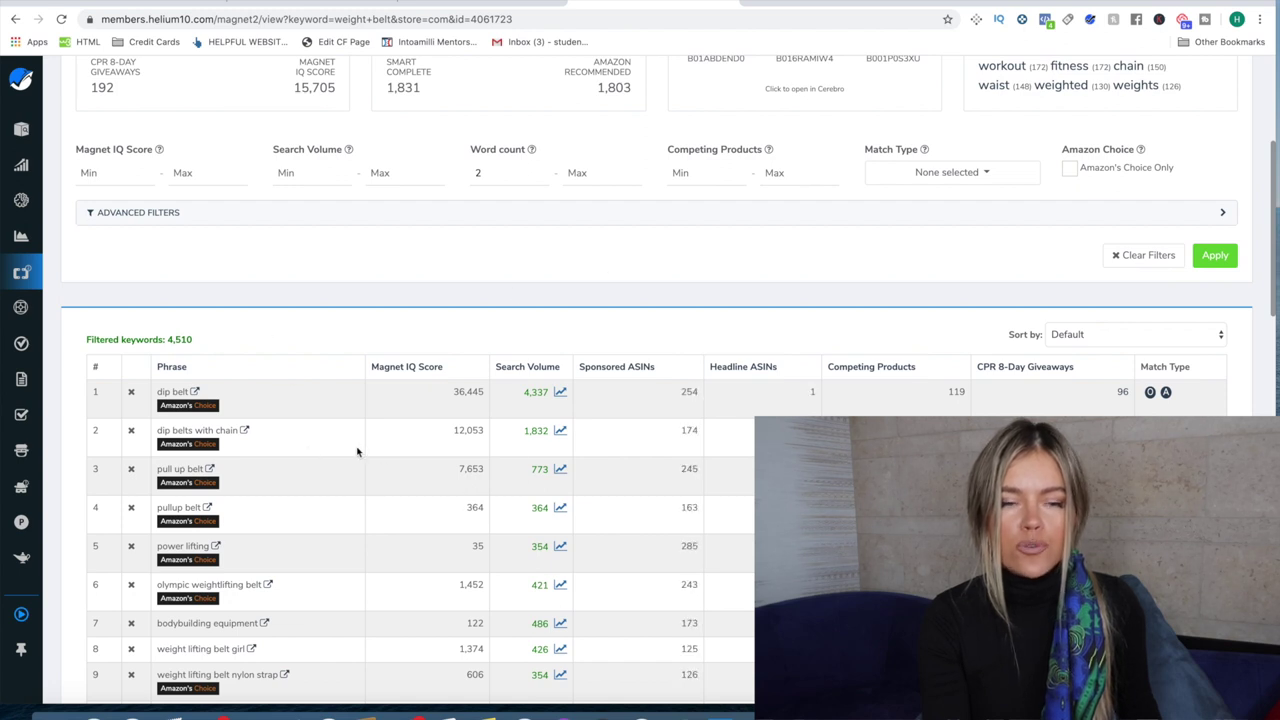
pyautogui.click(516, 369)
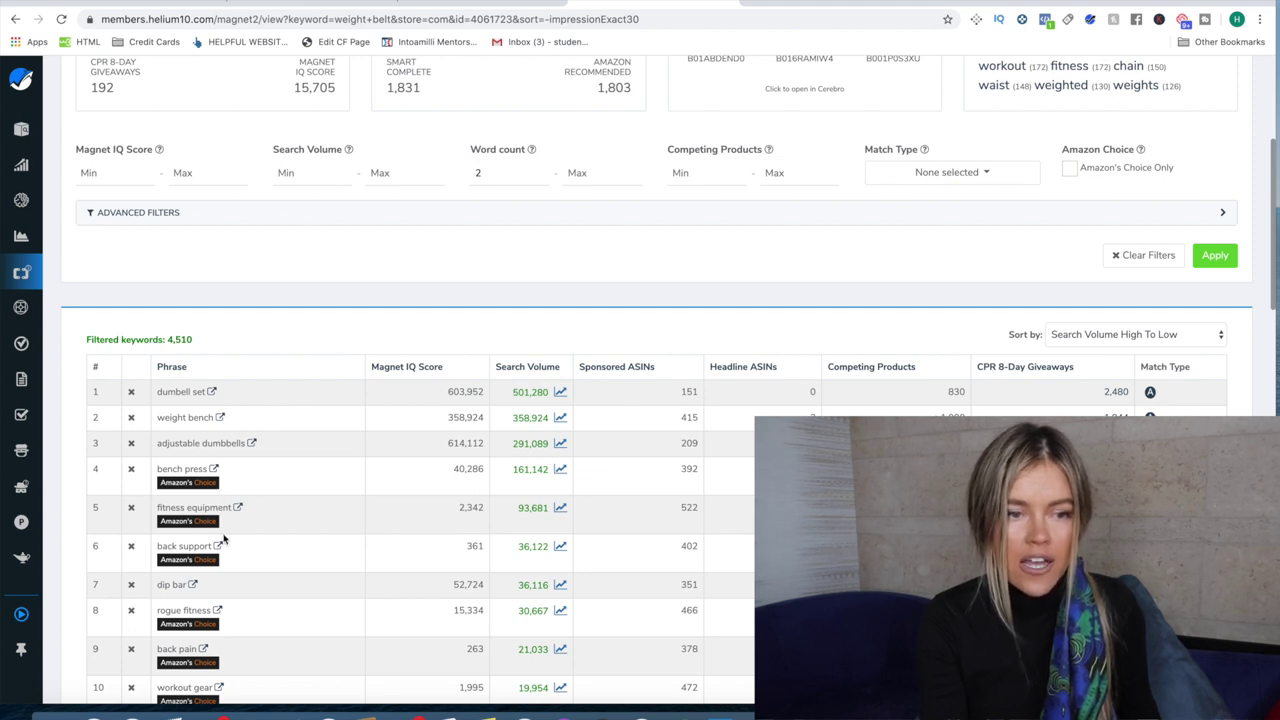
# Scroll the keyword list to find 'weight belt', then return to the guidelines document
pyautogui.scroll(-1, 205, 558)
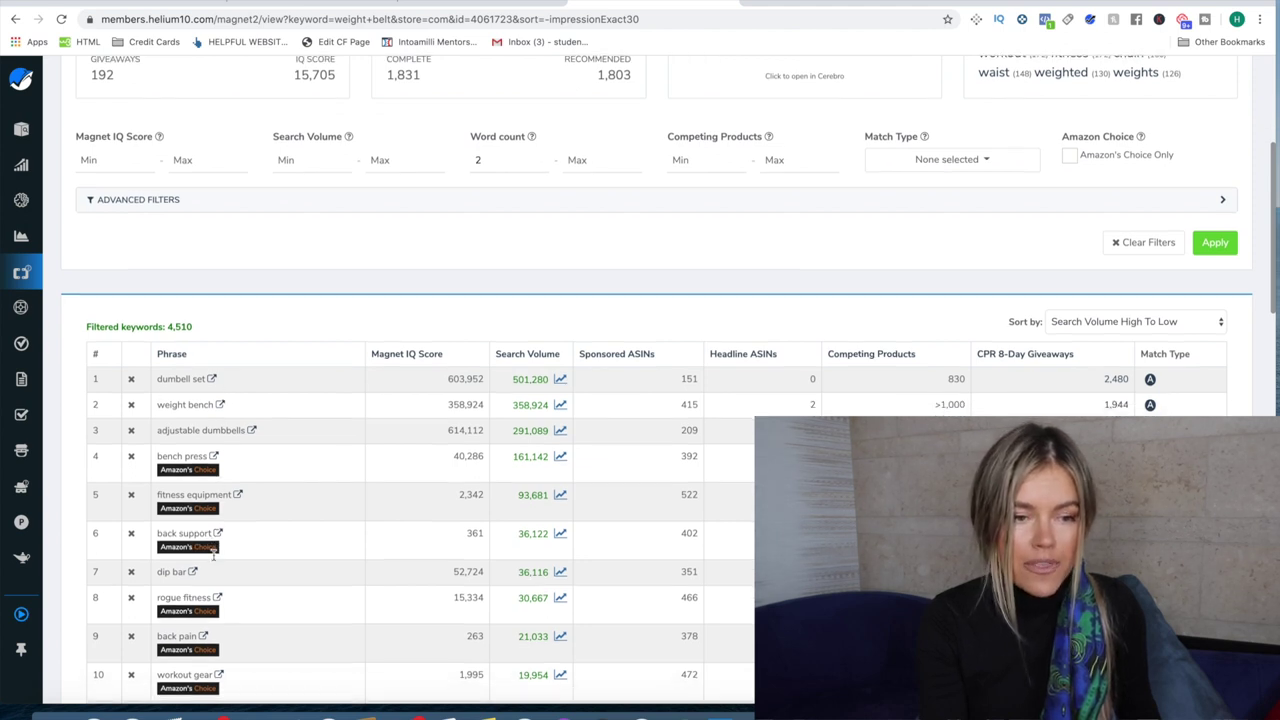
pyautogui.scroll(-1, 209, 566)
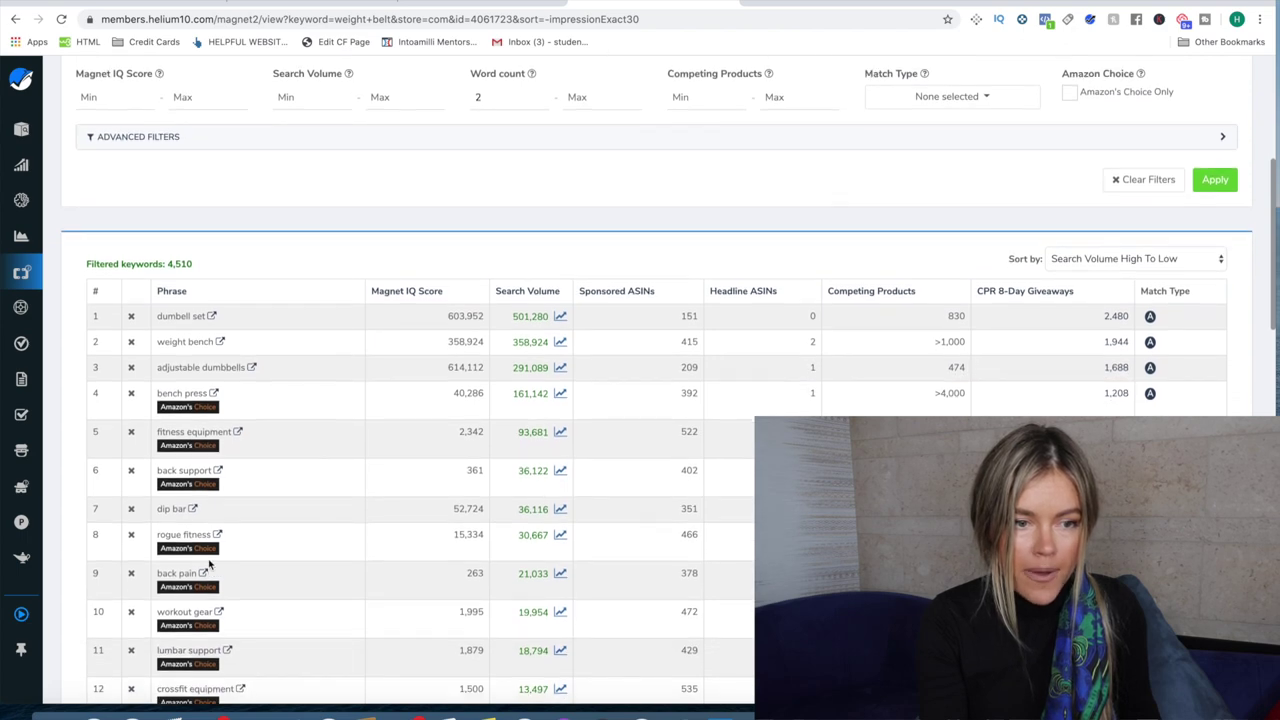
pyautogui.scroll(-1, 218, 576)
pyautogui.scroll(-2, 218, 576)
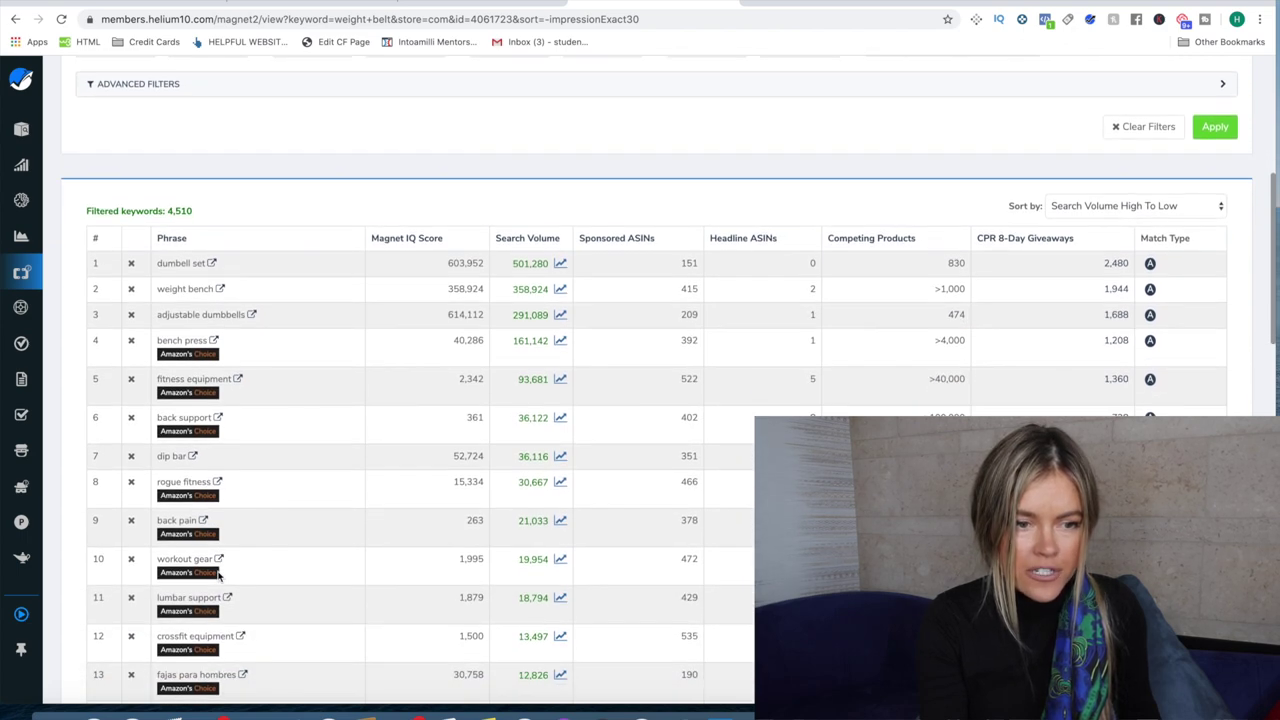
pyautogui.scroll(-1, 210, 577)
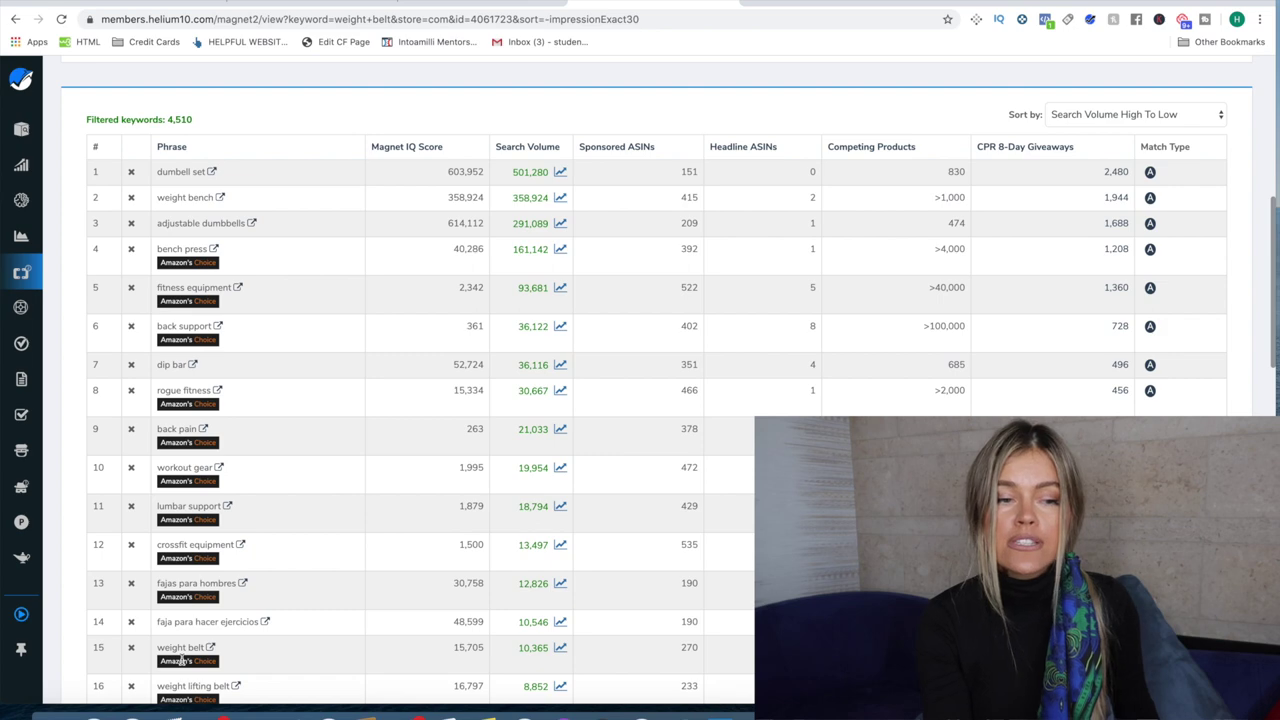
pyautogui.scroll(-3, 381, 626)
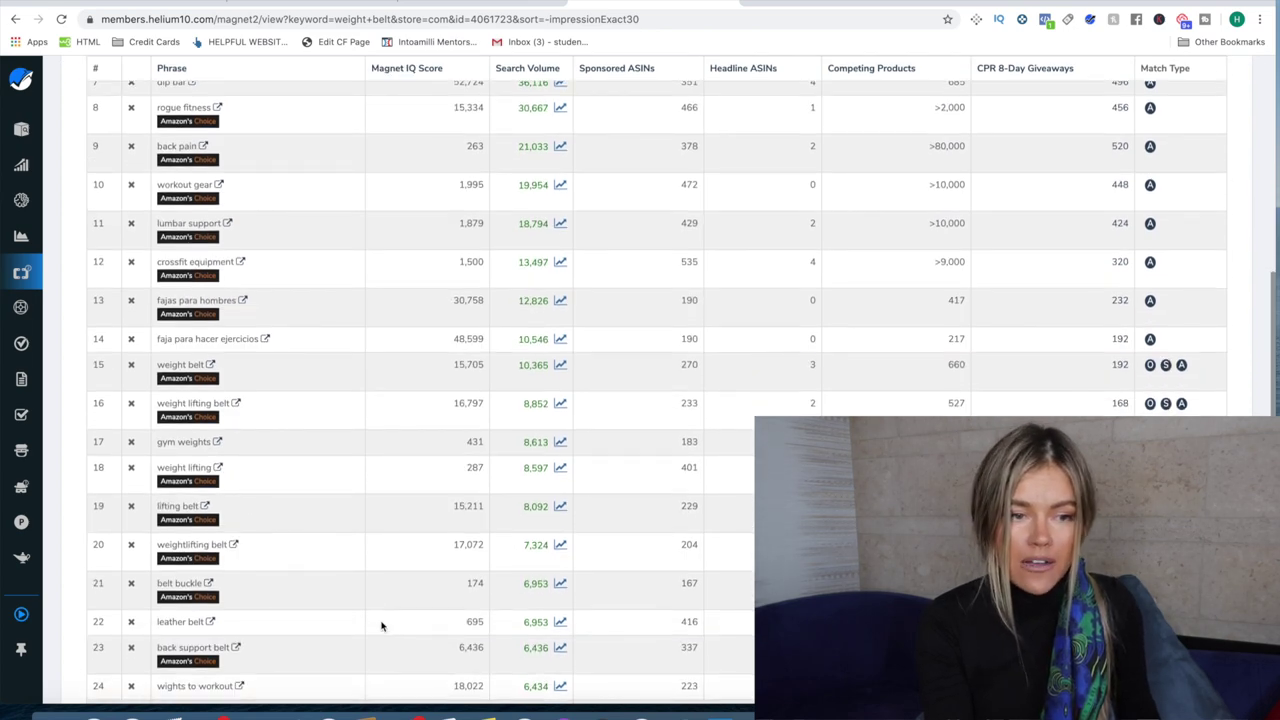
pyautogui.scroll(-2, 381, 626)
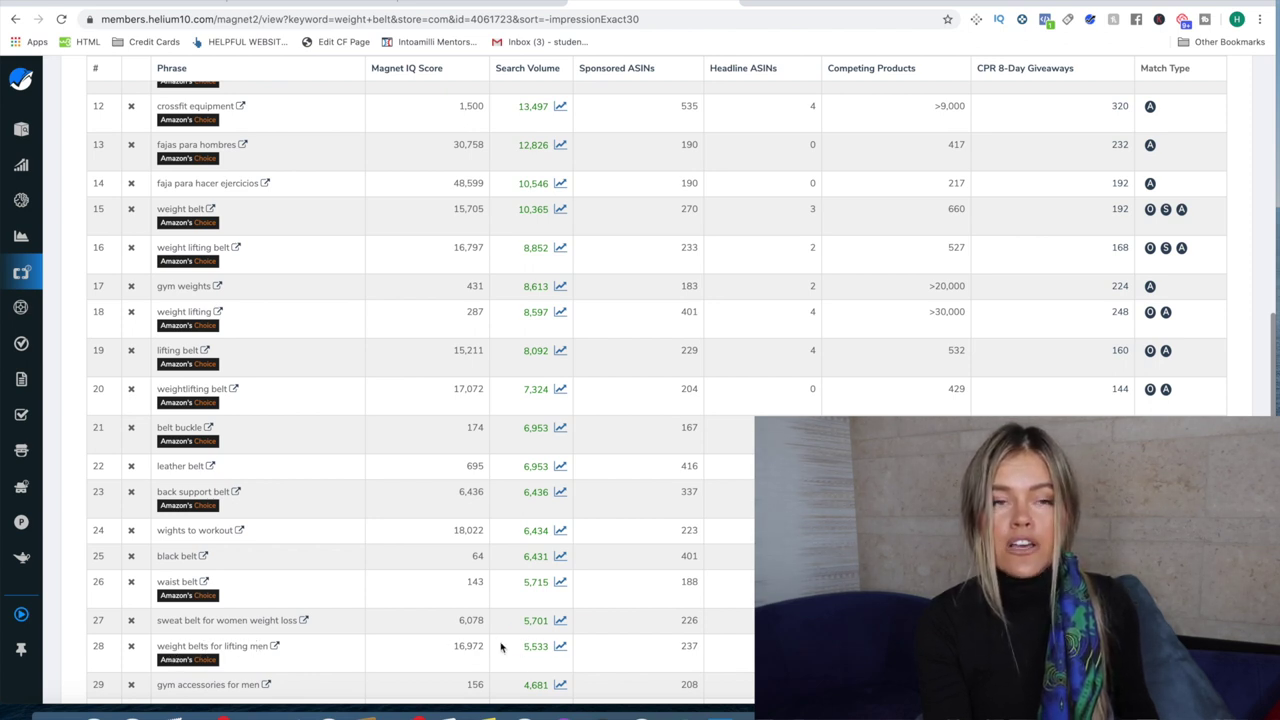
pyautogui.scroll(15, 501, 647)
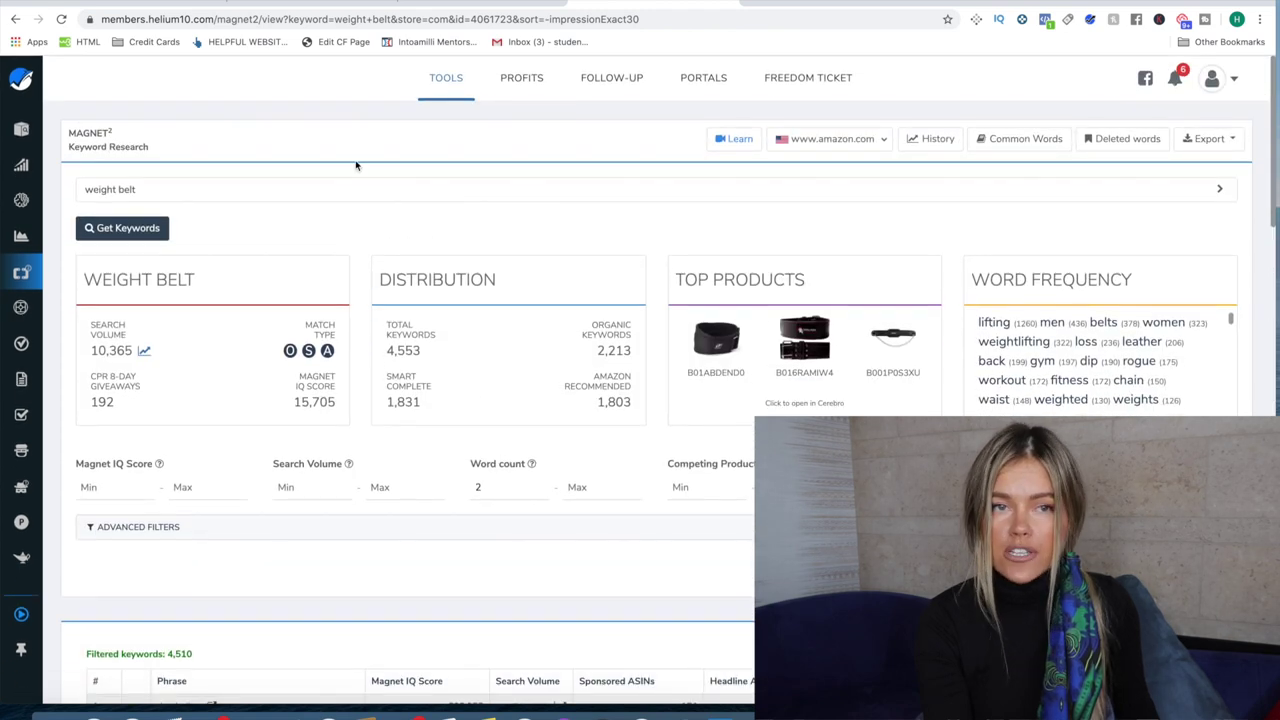
pyautogui.click(420, 3)
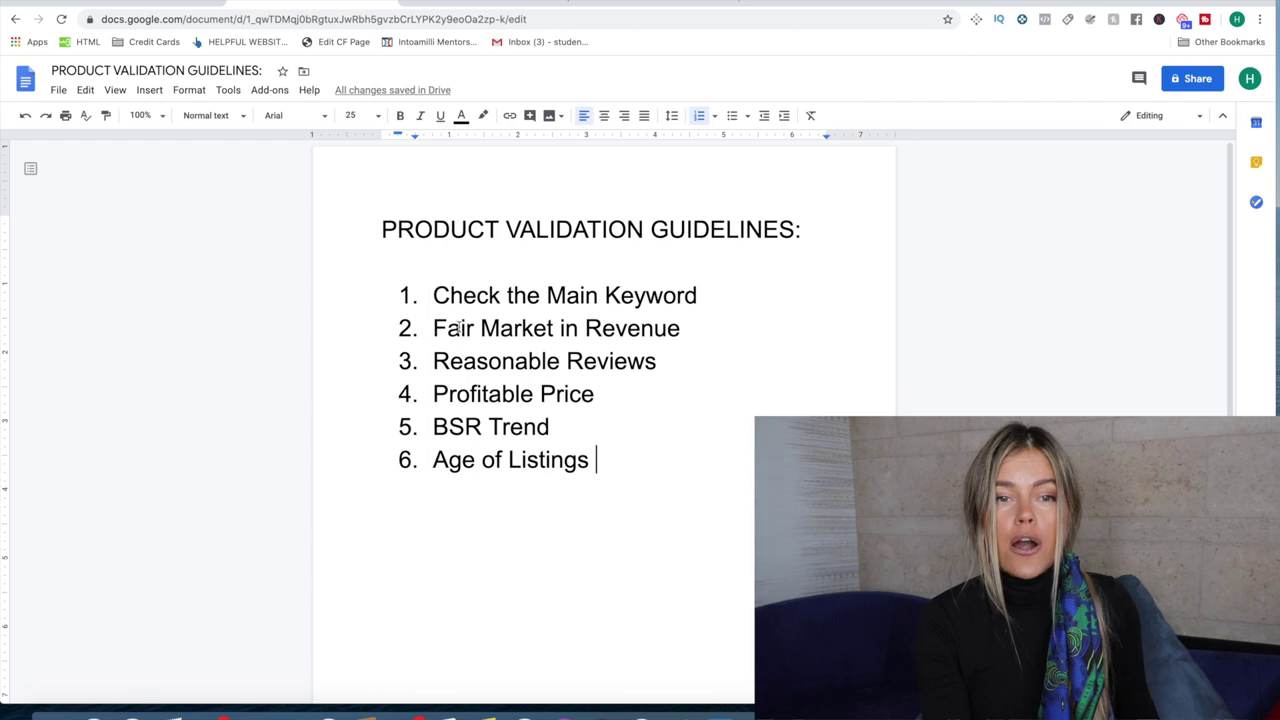
# Return to the Amazon tab showing the Xray weight belt panel
pyautogui.click(486, 8)
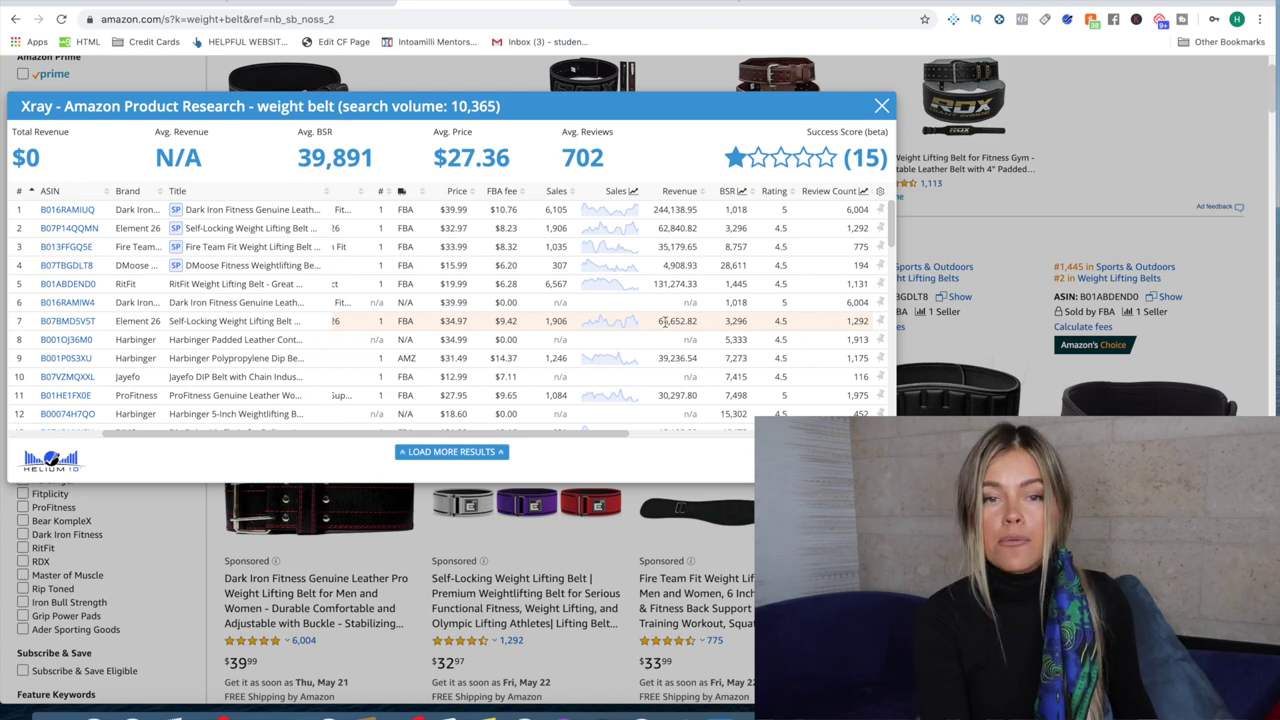
# Inspect the Xray Revenue column, including listings without revenue estimates
pyautogui.scroll(-1, 680, 325)
pyautogui.scroll(1, 690, 323)
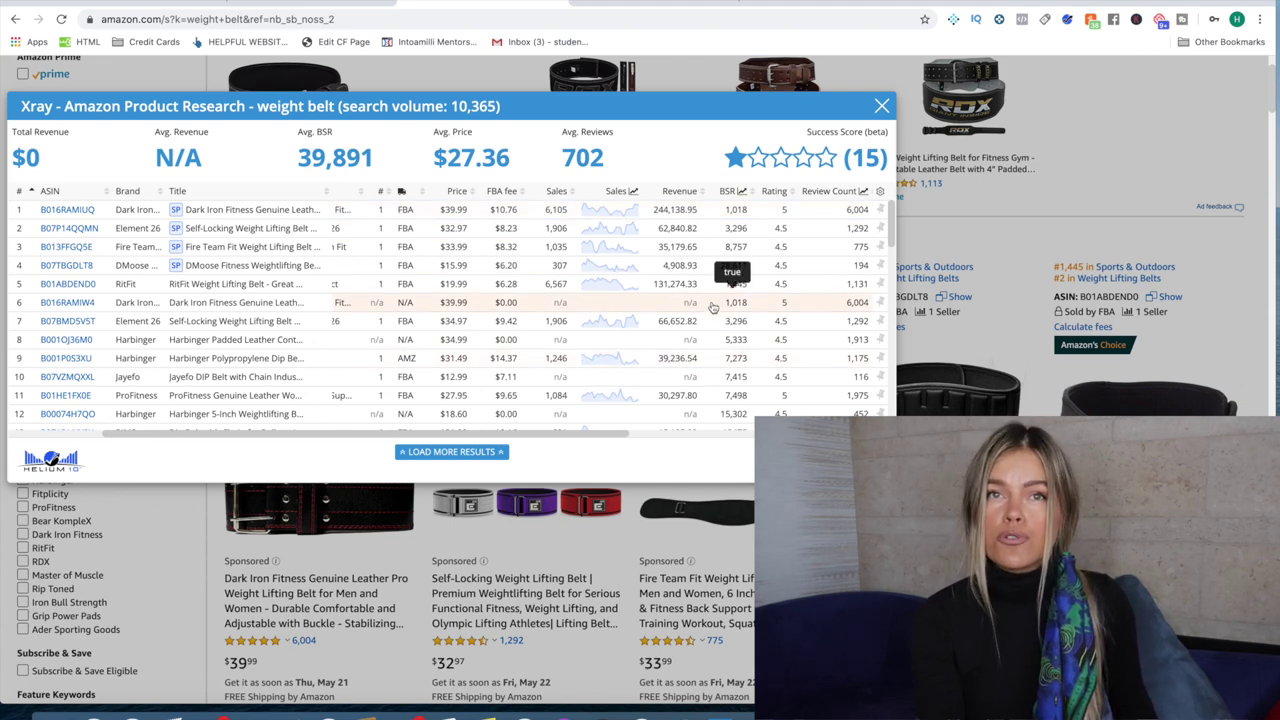
pyautogui.moveTo(669, 376)
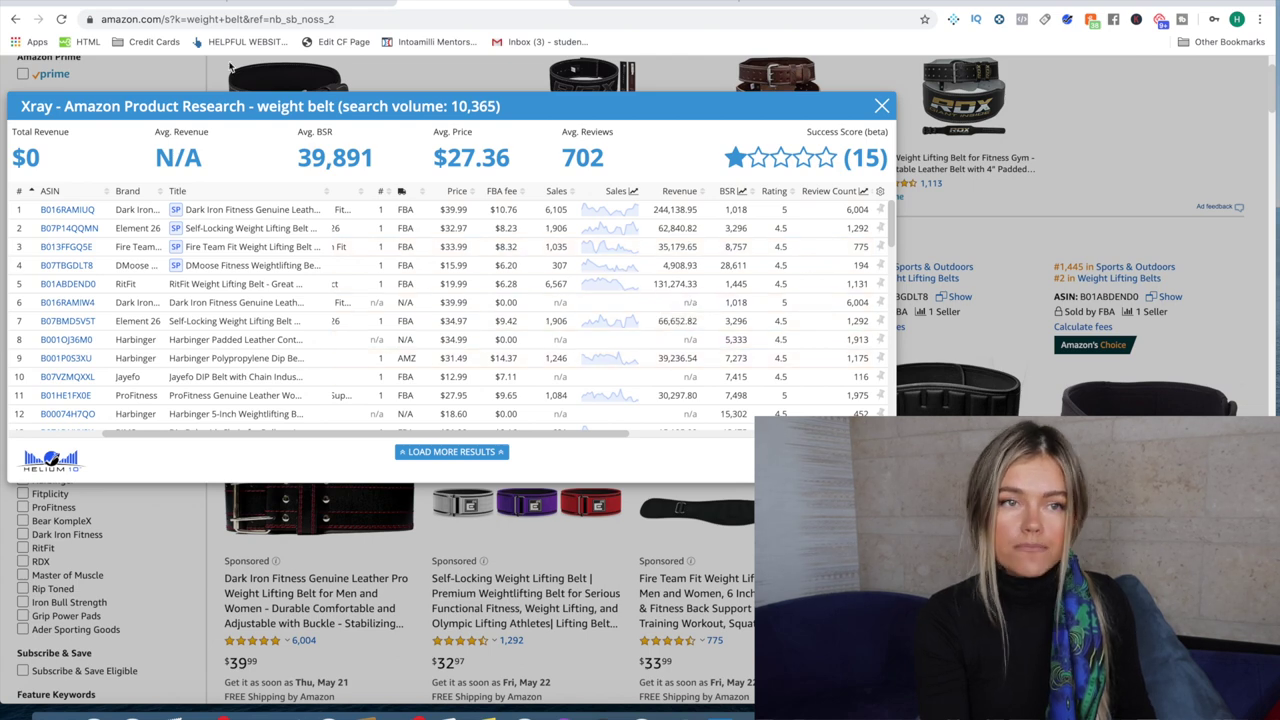
# Highlight the Reasonable Reviews guideline in the validation document
pyautogui.click(316, 8)
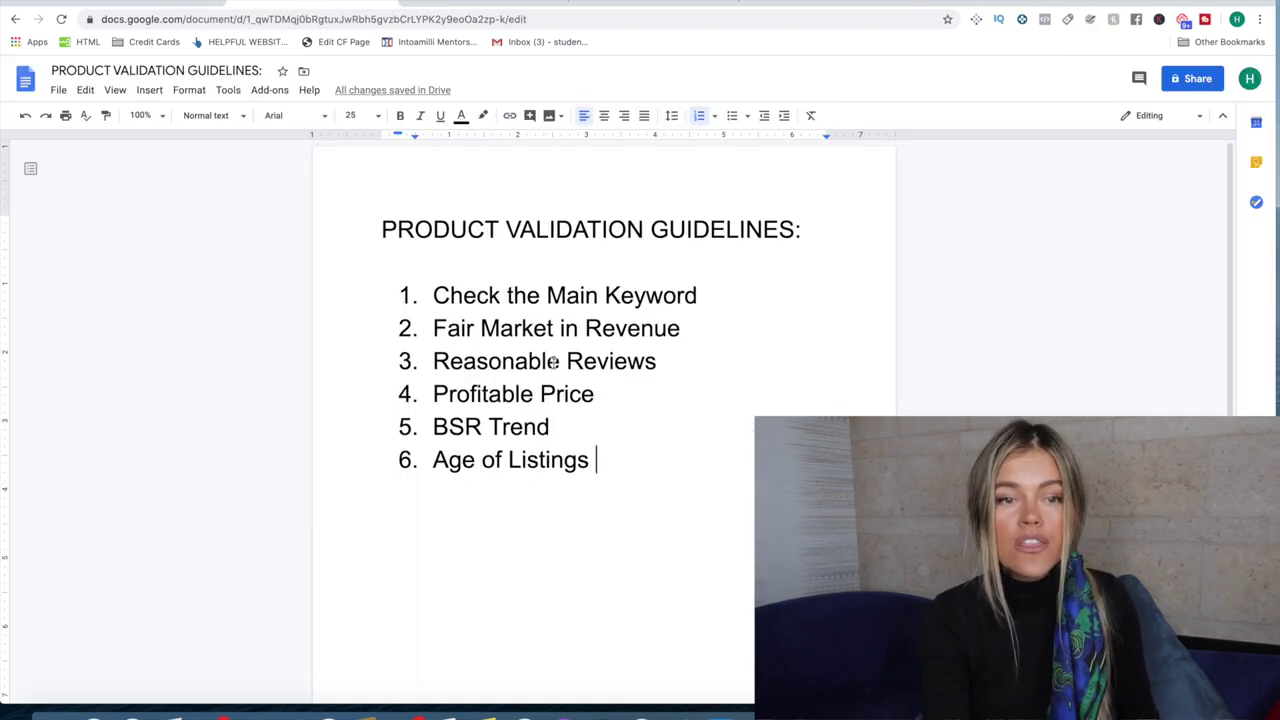
pyautogui.tripleClick(464, 361)
pyautogui.click(464, 361)
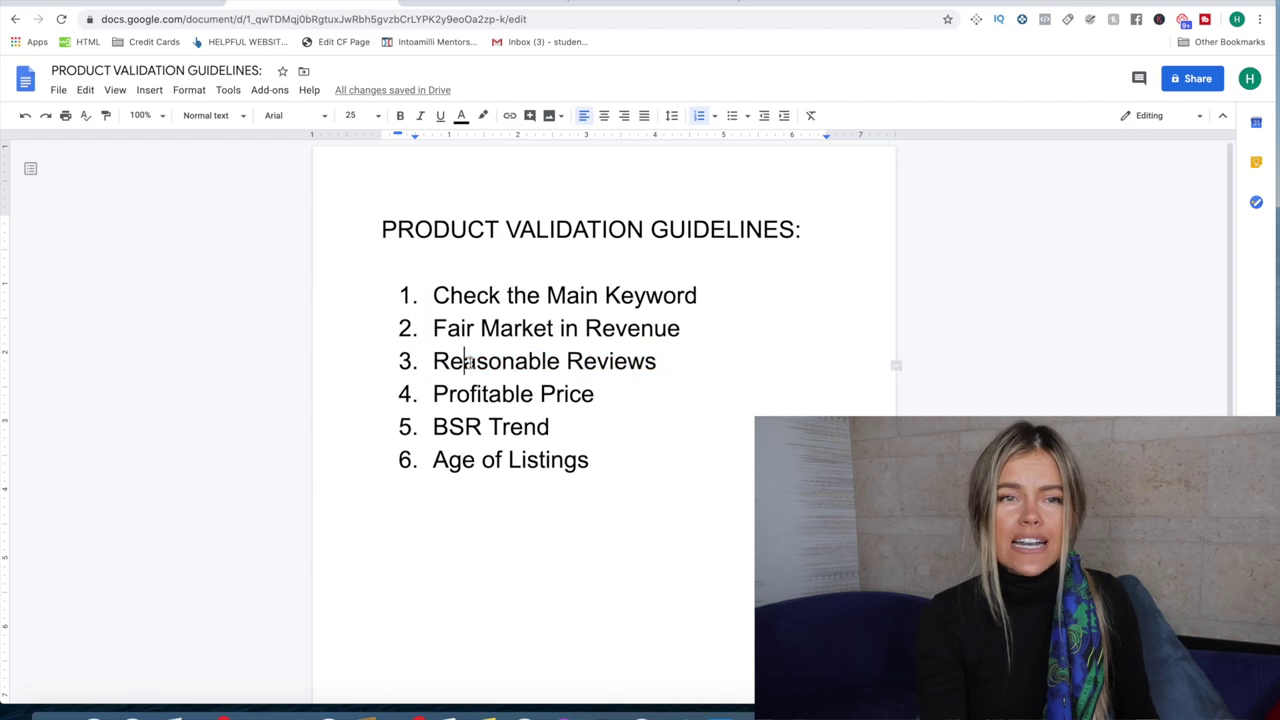
# Scroll the Xray table to the Review Velocity figures, then go back to the document
pyautogui.click(478, 4)
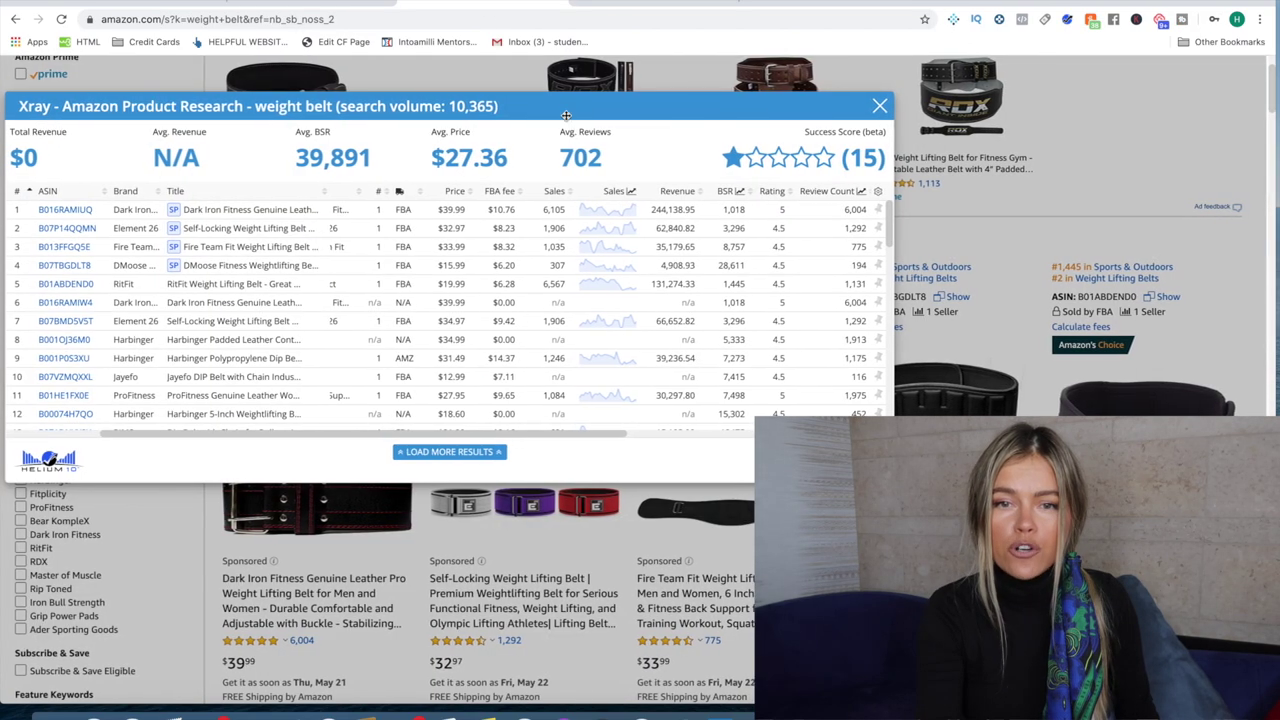
pyautogui.hscroll(2, 713, 244)
pyautogui.hscroll(1, 715, 246)
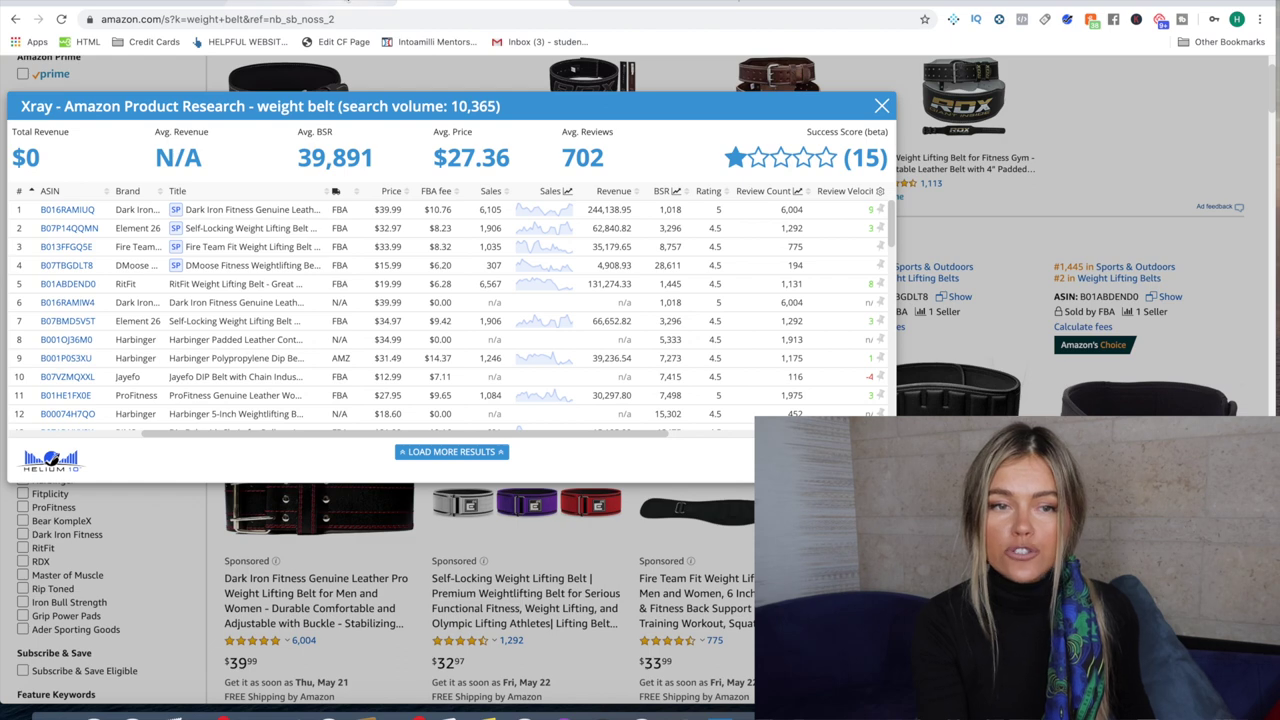
pyautogui.click(310, 3)
# Highlight the Profitable Price guideline, compare prices in Xray, and return to the document
pyautogui.doubleClick(493, 392)
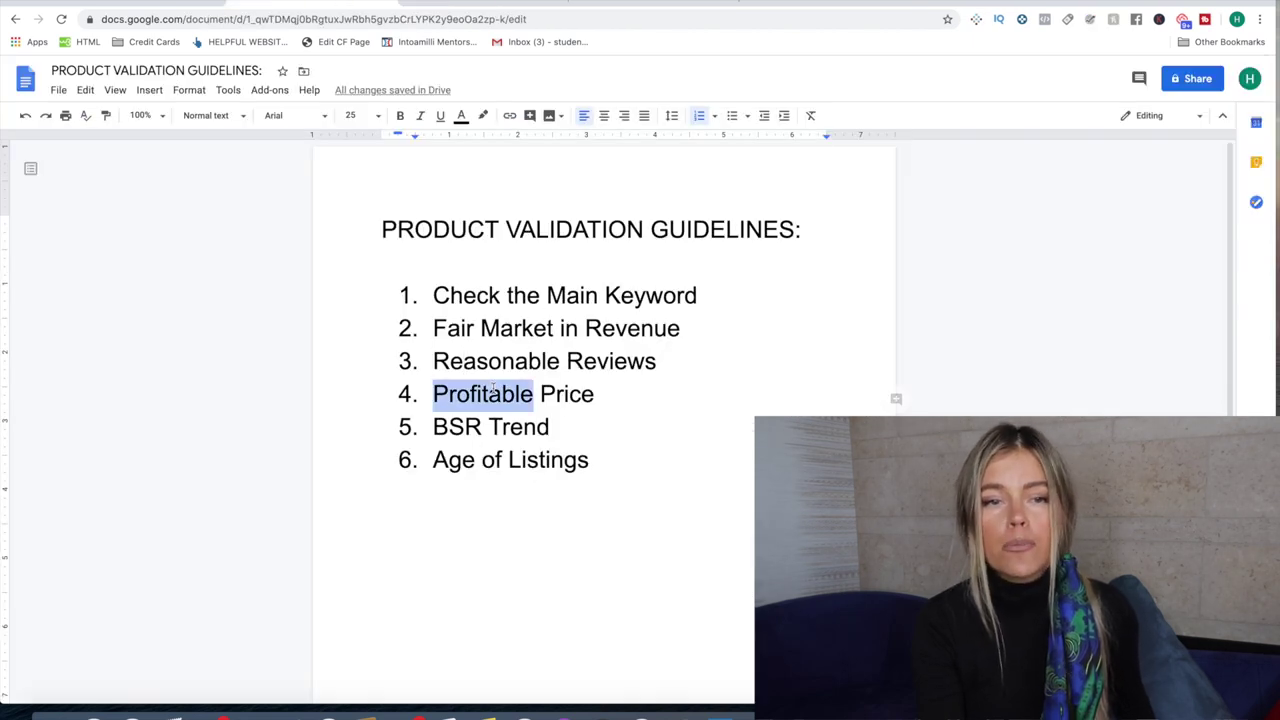
pyautogui.tripleClick(493, 391)
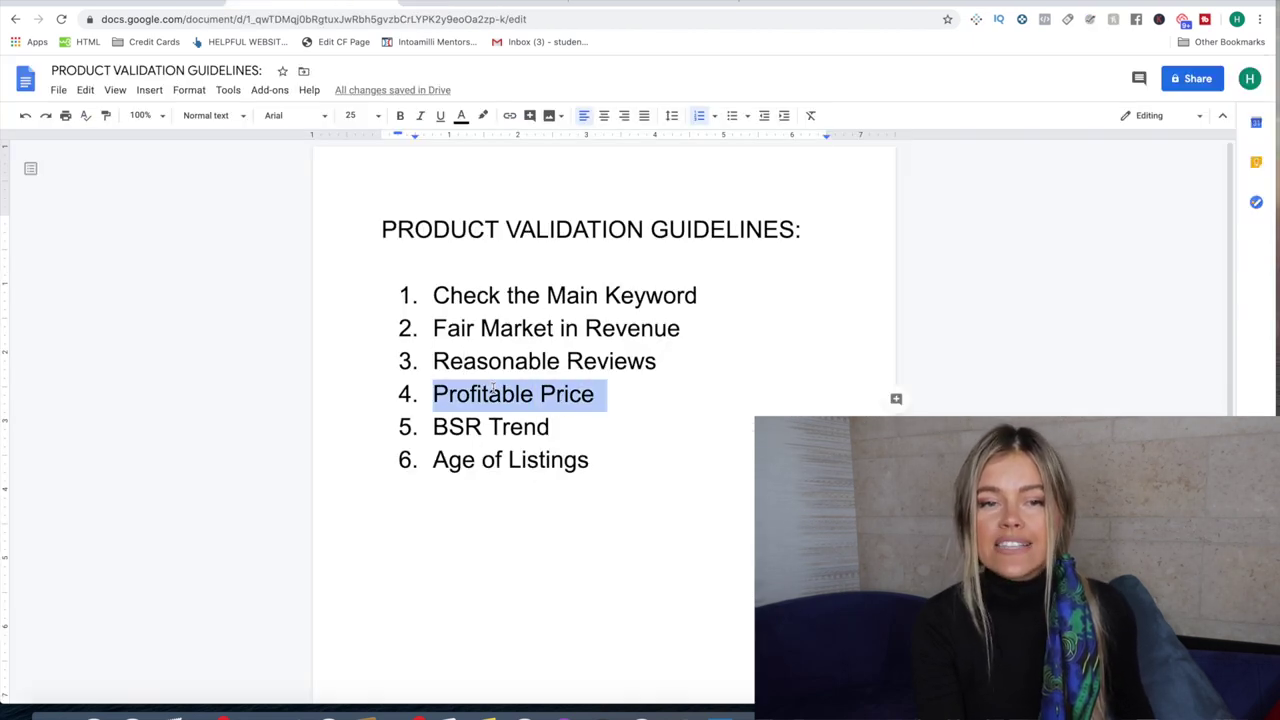
pyautogui.click(498, 3)
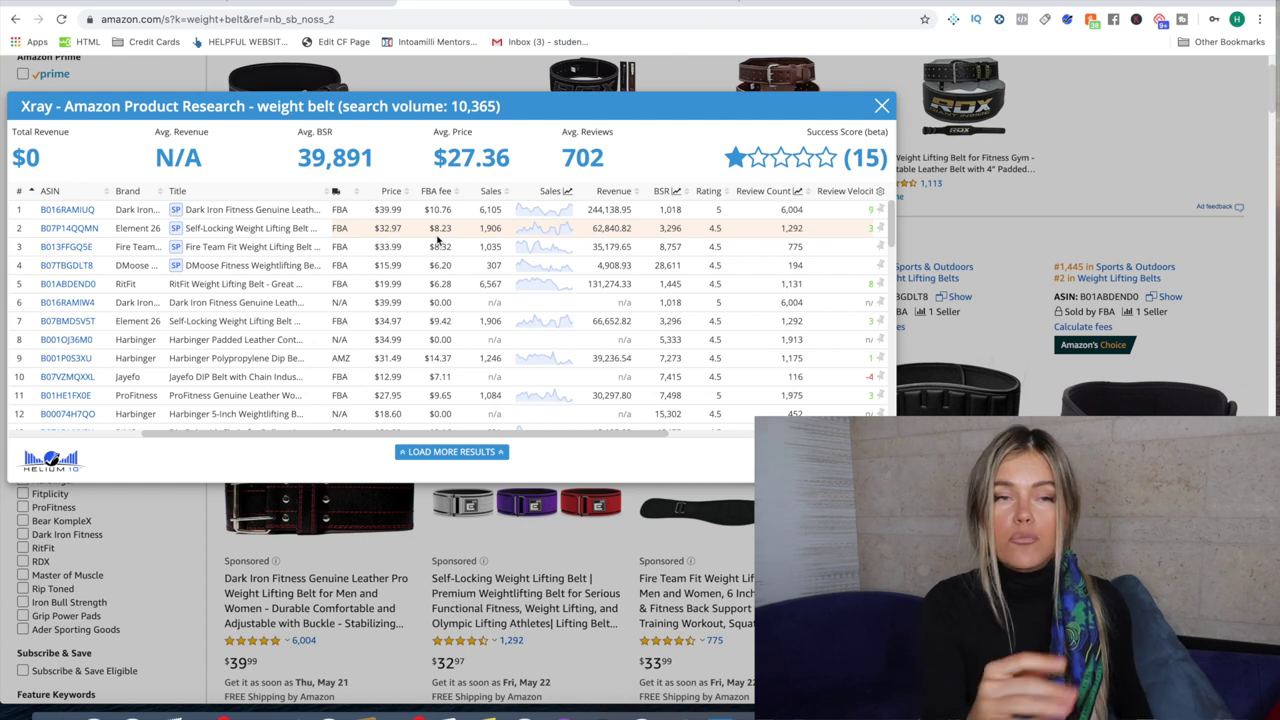
pyautogui.click(319, 5)
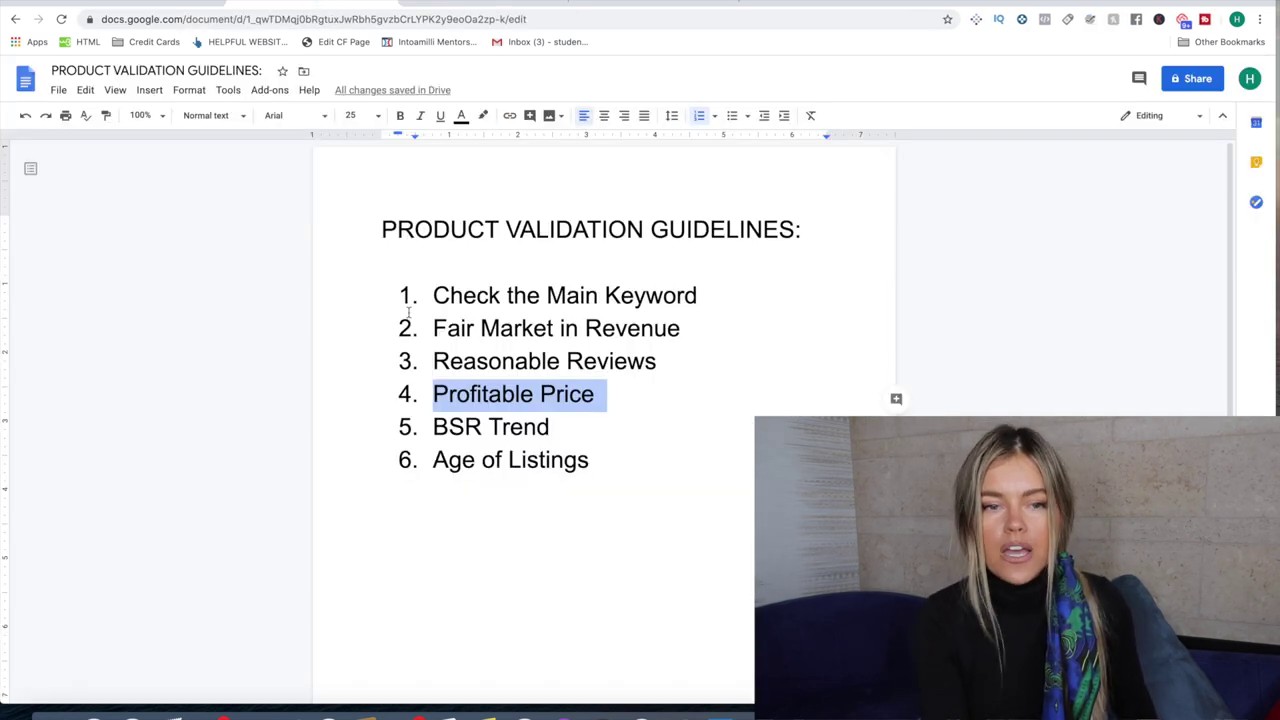
# Highlight the BSR Trend guideline, then close Xray and scroll the Amazon weight belt results
pyautogui.tripleClick(468, 427)
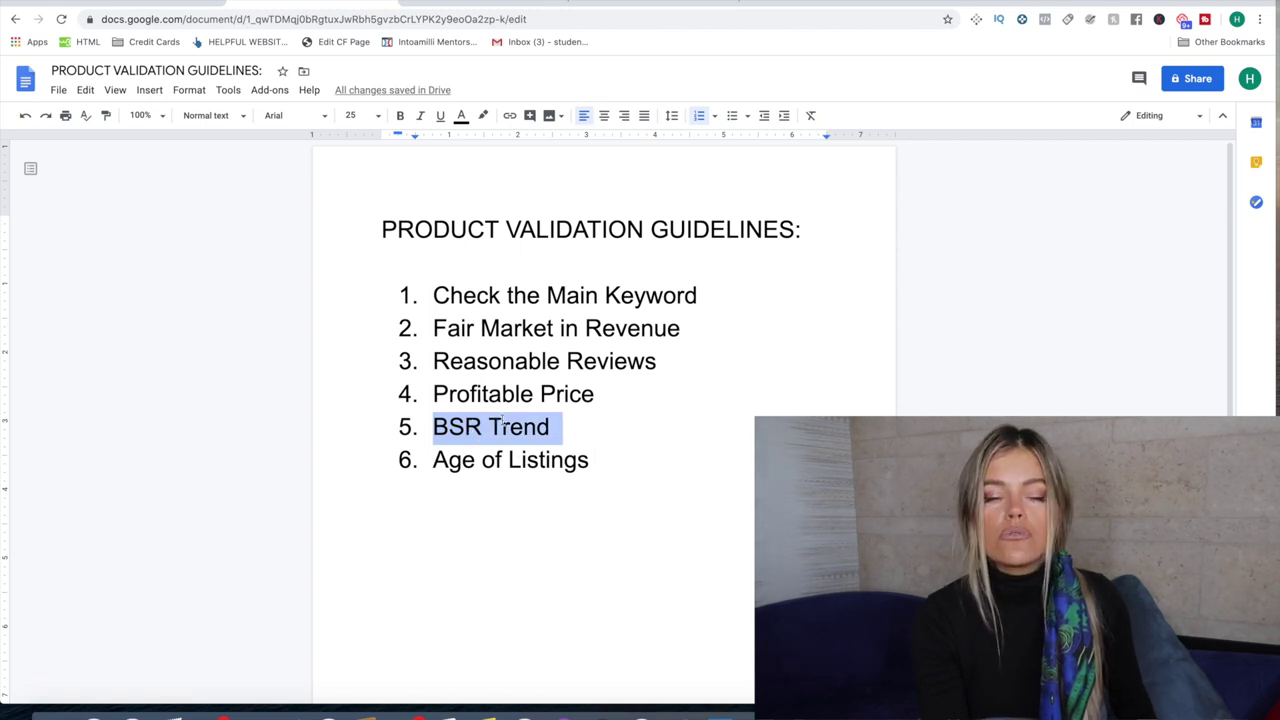
pyautogui.tripleClick(491, 430)
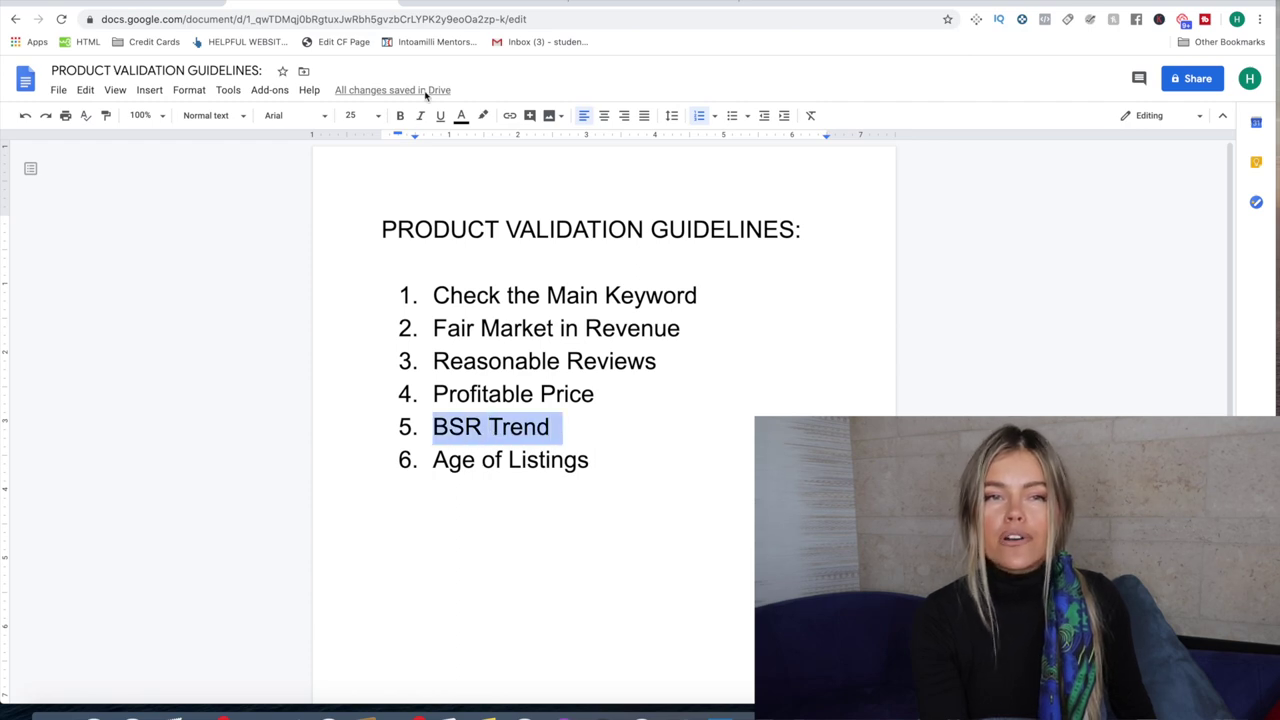
pyautogui.click(470, 6)
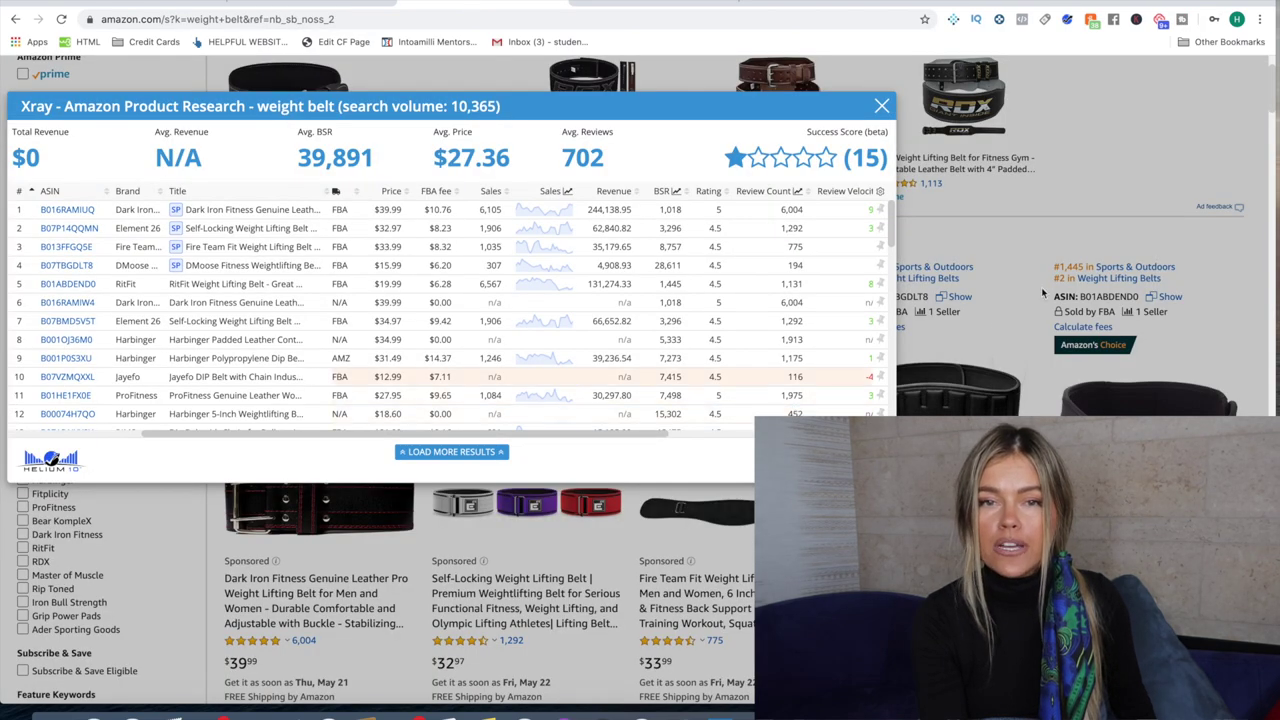
pyautogui.click(882, 115)
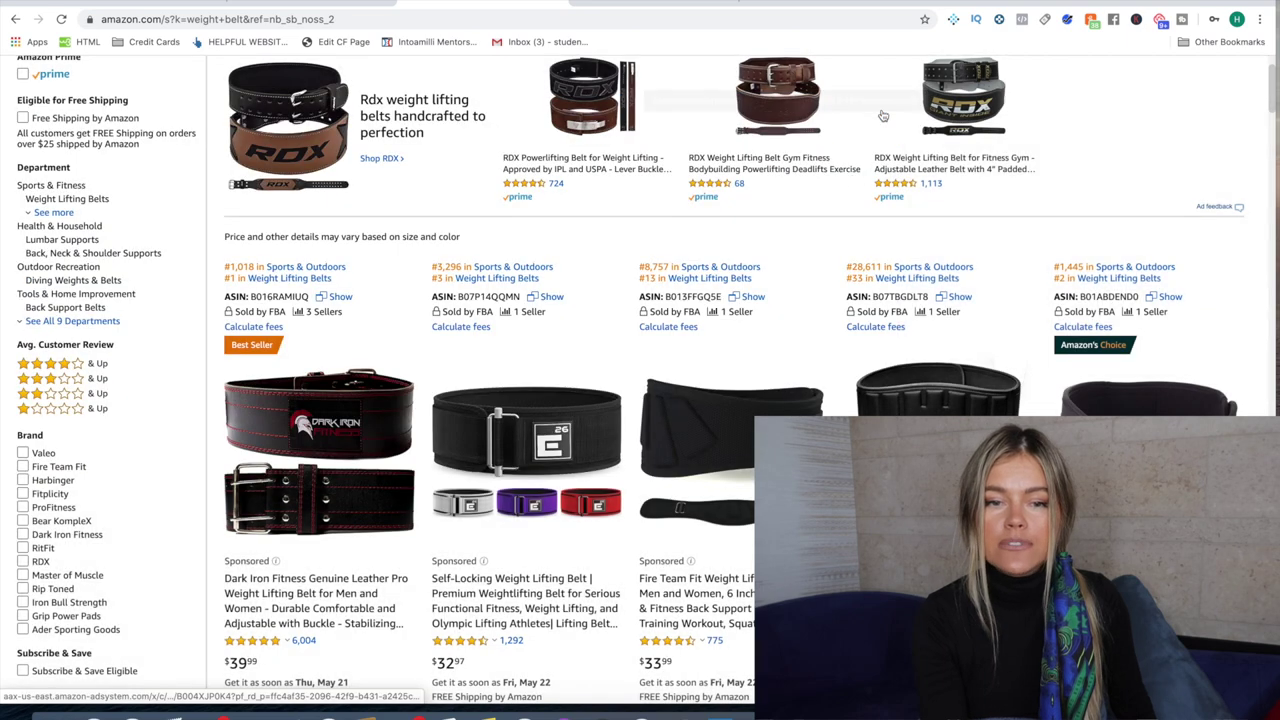
pyautogui.scroll(-5, 810, 410)
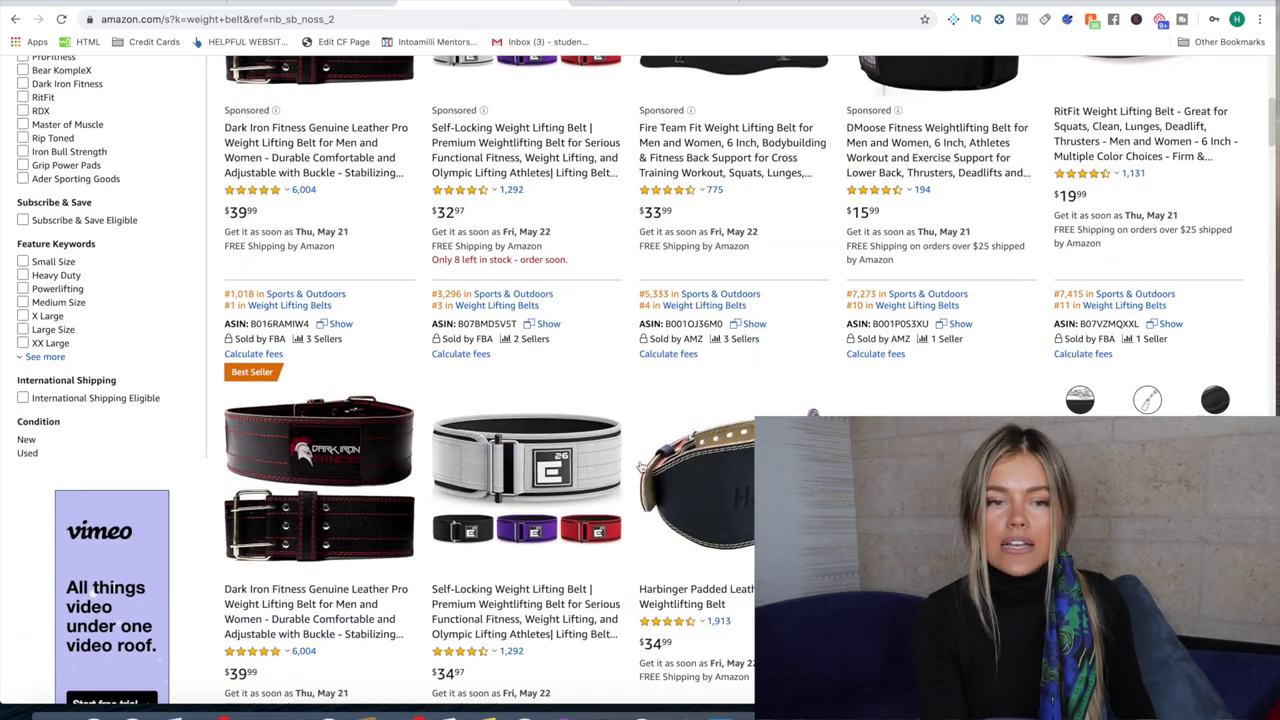
# Open the Element 26 Self-Locking Weight Lifting Belt page and scroll through its product details
pyautogui.click(572, 468)
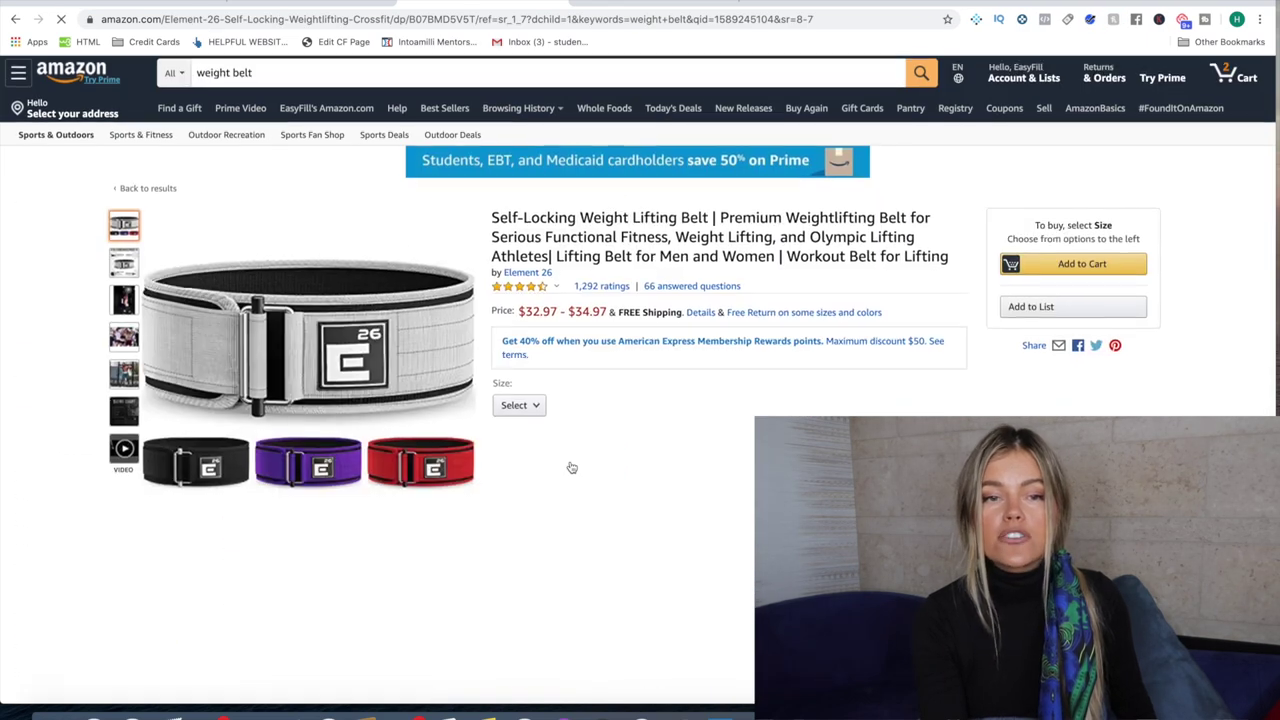
pyautogui.scroll(-5, 572, 468)
pyautogui.scroll(-8, 572, 468)
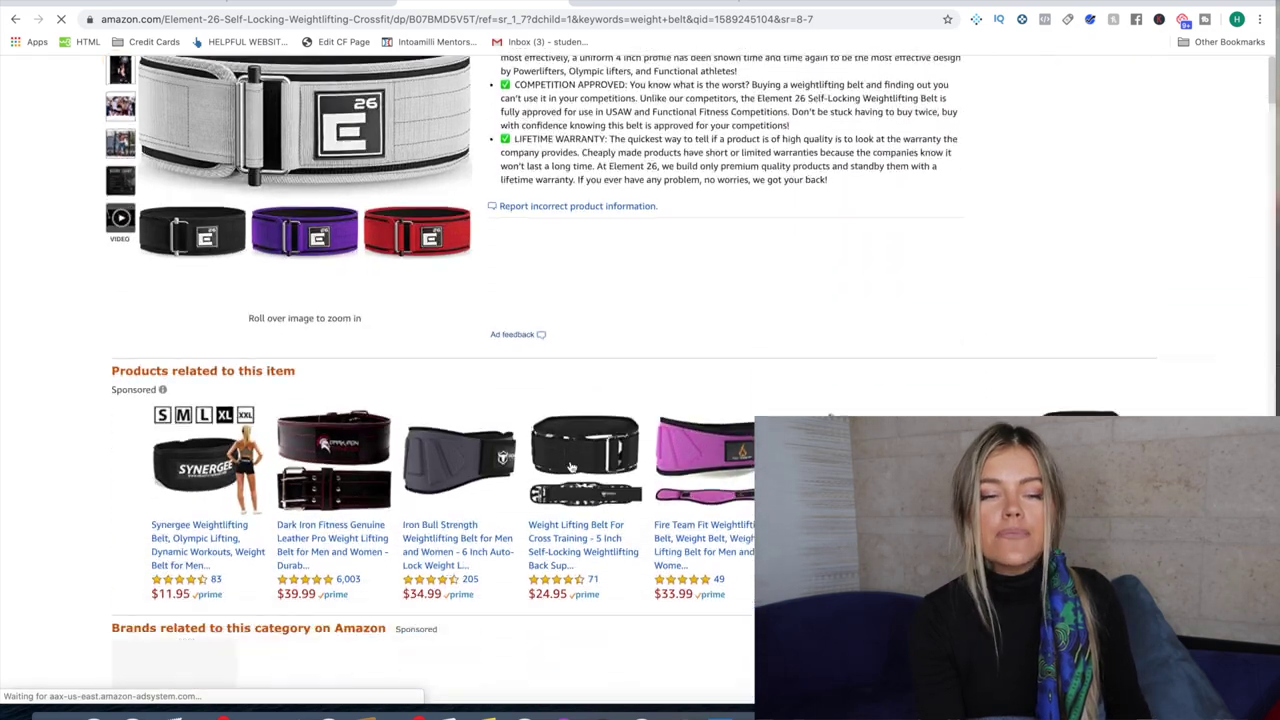
pyautogui.scroll(-10, 572, 468)
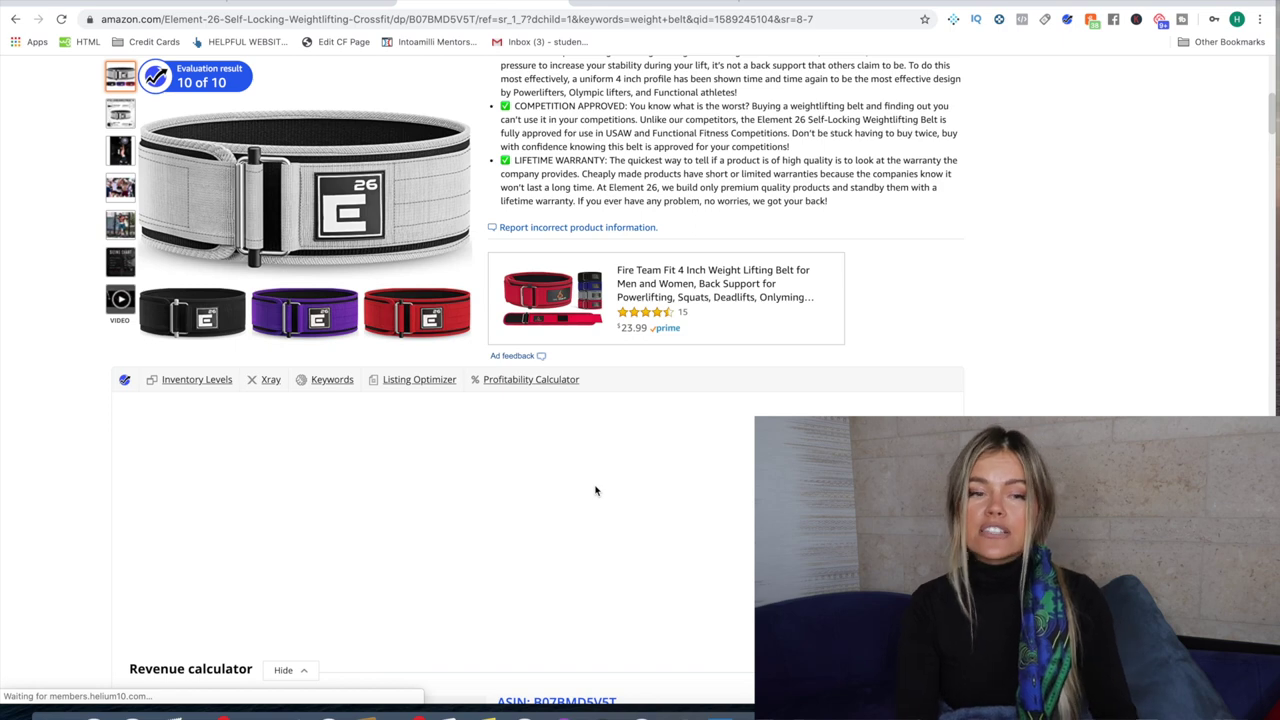
pyautogui.scroll(-5, 595, 490)
# Check the Revenue calculator ($32.97 price, $23.89 FBA net), then return to the guidelines document
pyautogui.scroll(2, 595, 490)
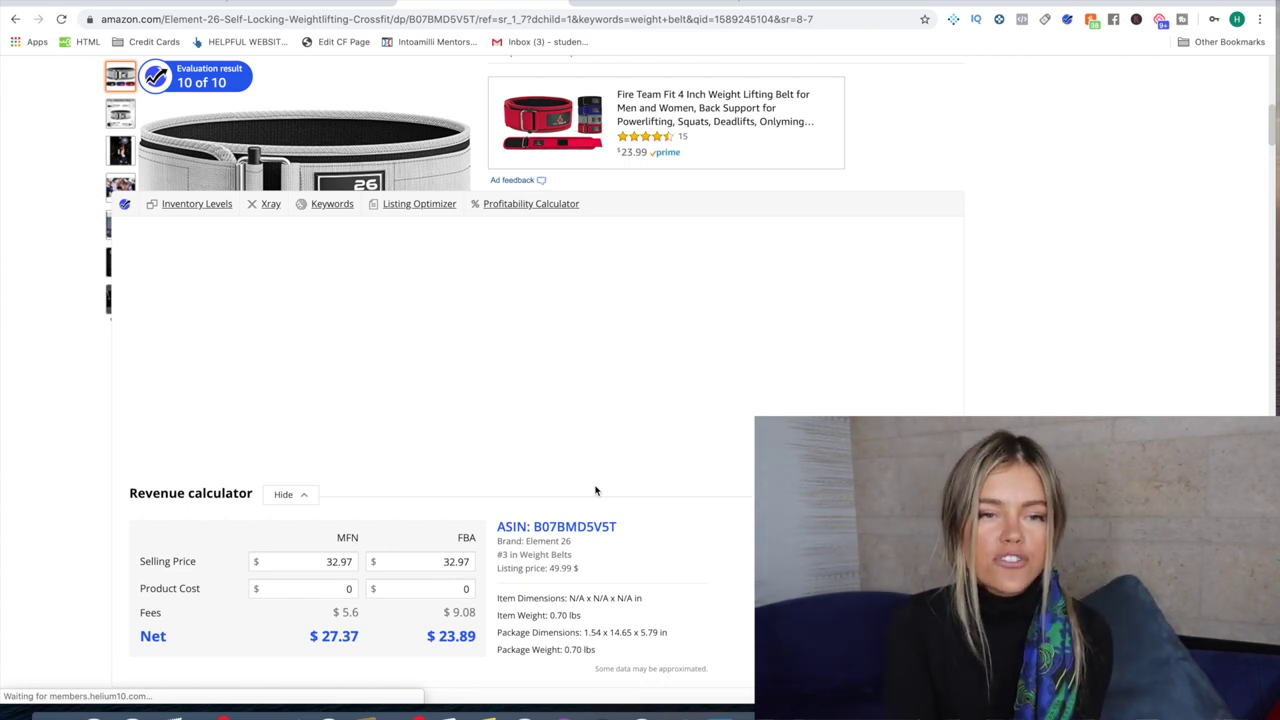
pyautogui.scroll(2, 494, 390)
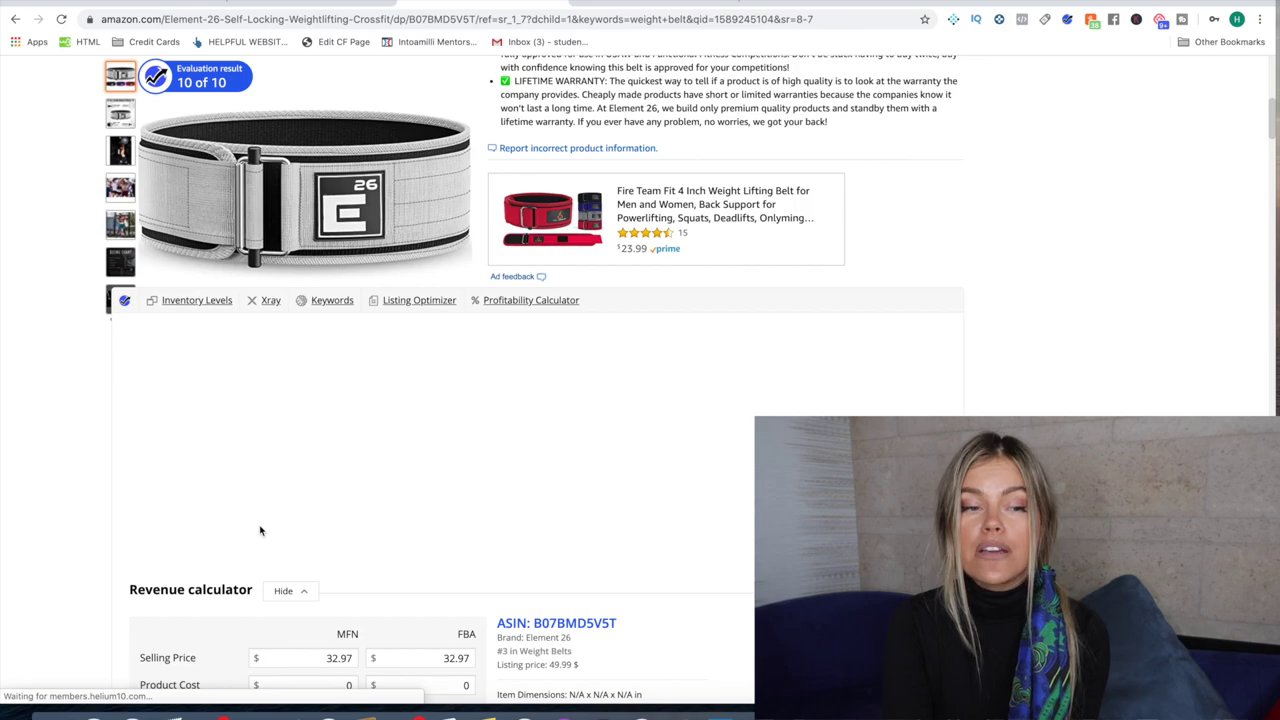
pyautogui.scroll(-15, 260, 530)
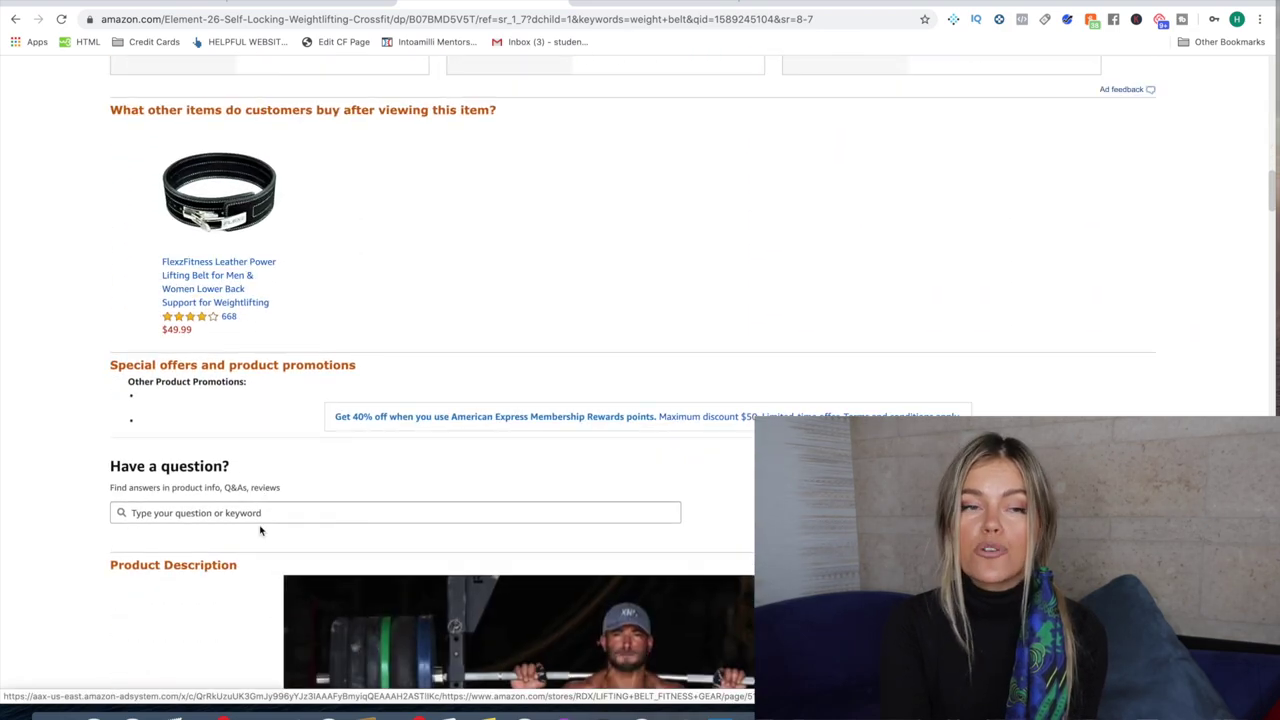
pyautogui.scroll(15, 260, 530)
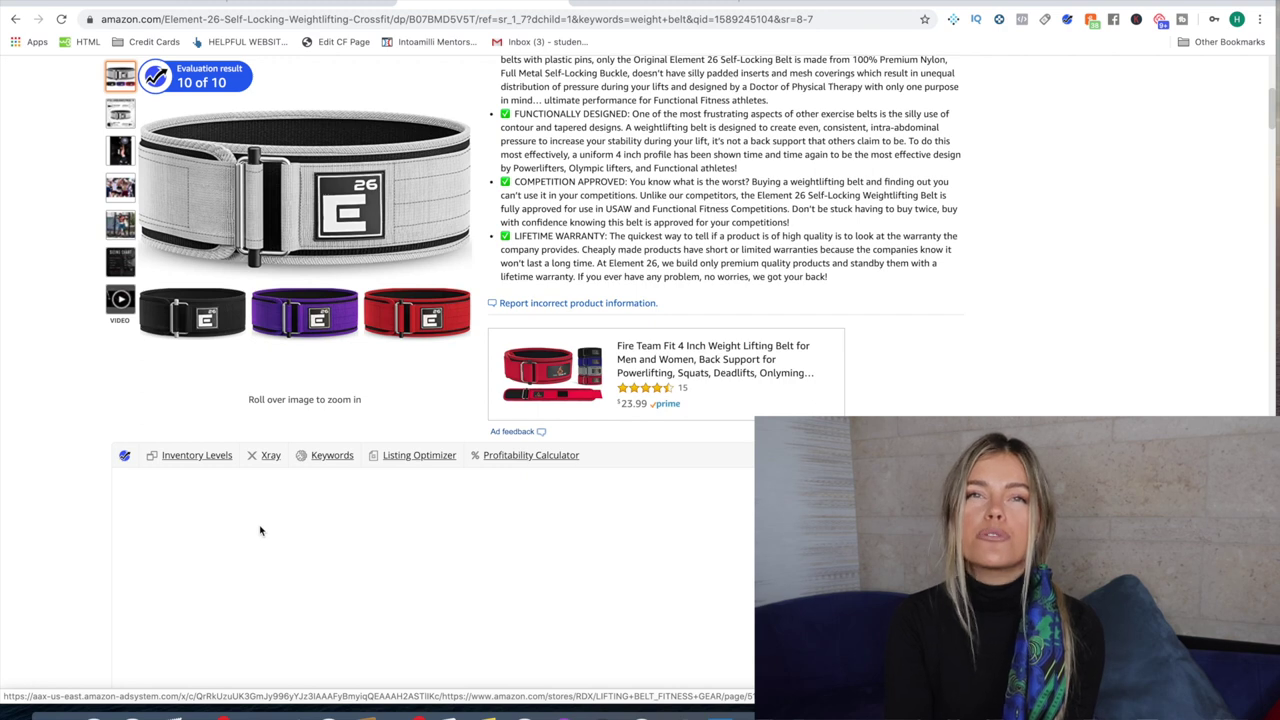
pyautogui.scroll(-2, 260, 530)
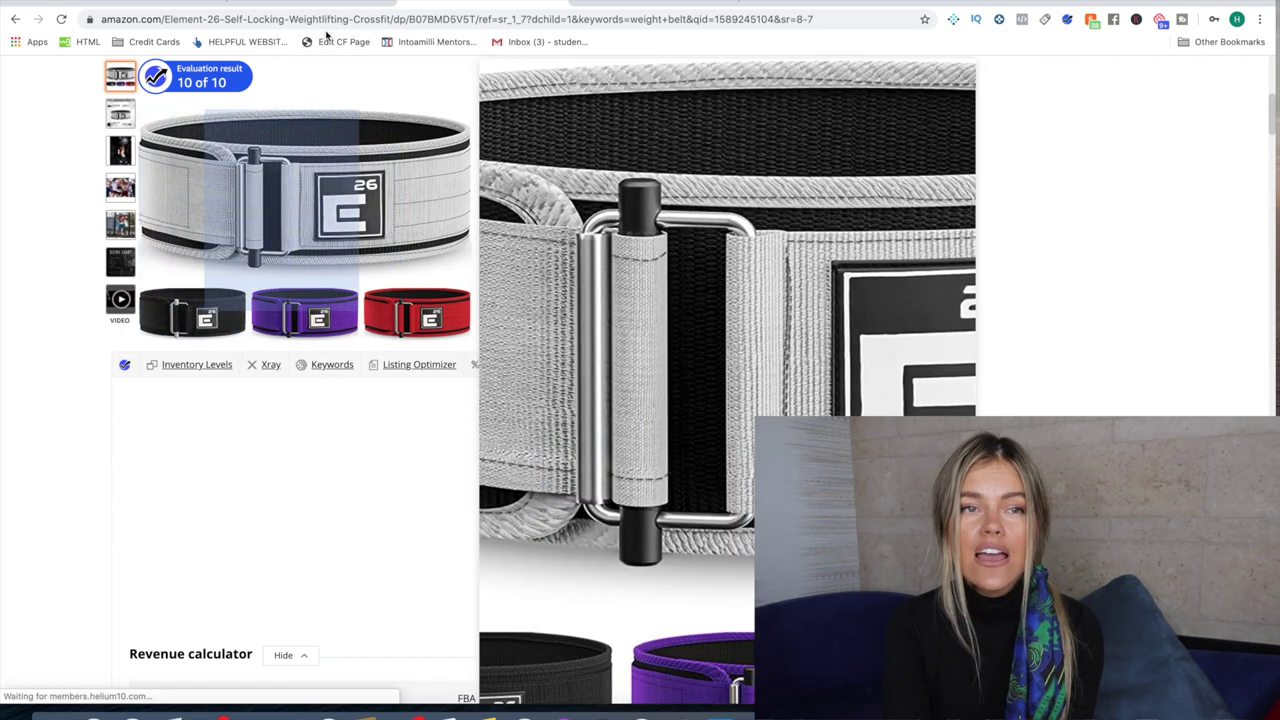
pyautogui.click(340, 3)
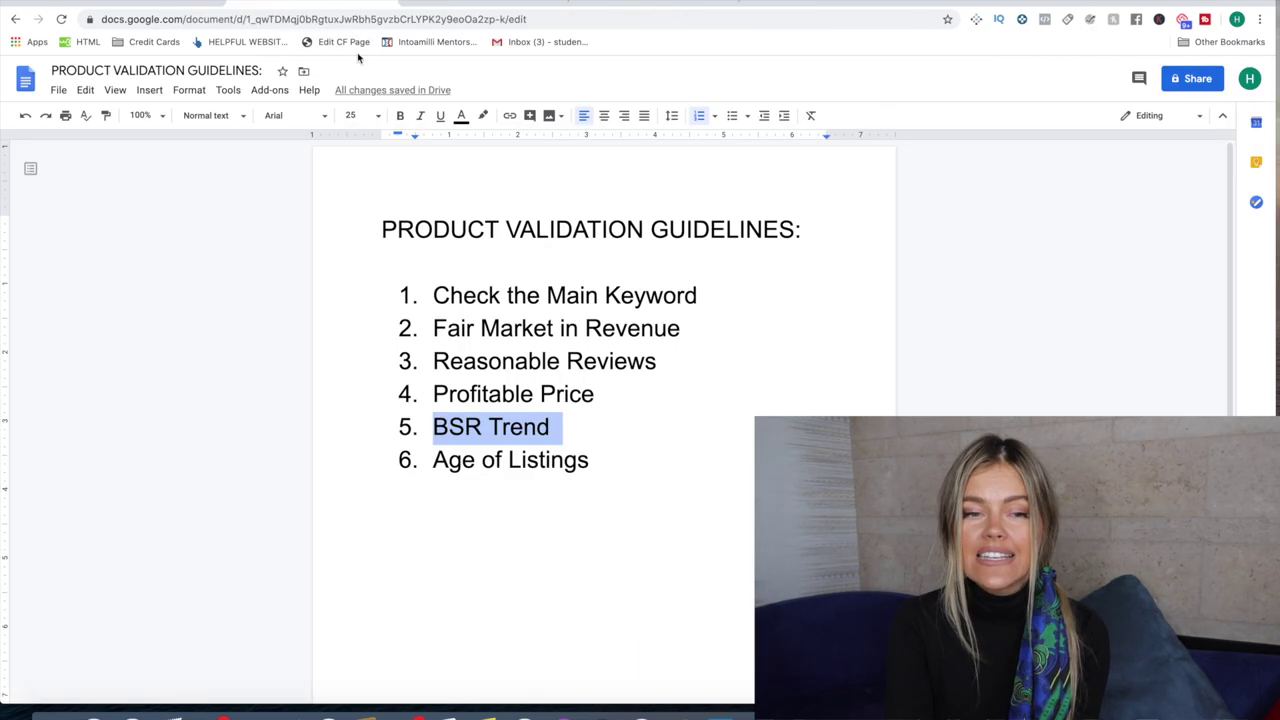
# Highlight the 'Age of Listings' guideline line in the validation document
pyautogui.doubleClick(516, 459)
pyautogui.tripleClick(516, 459)
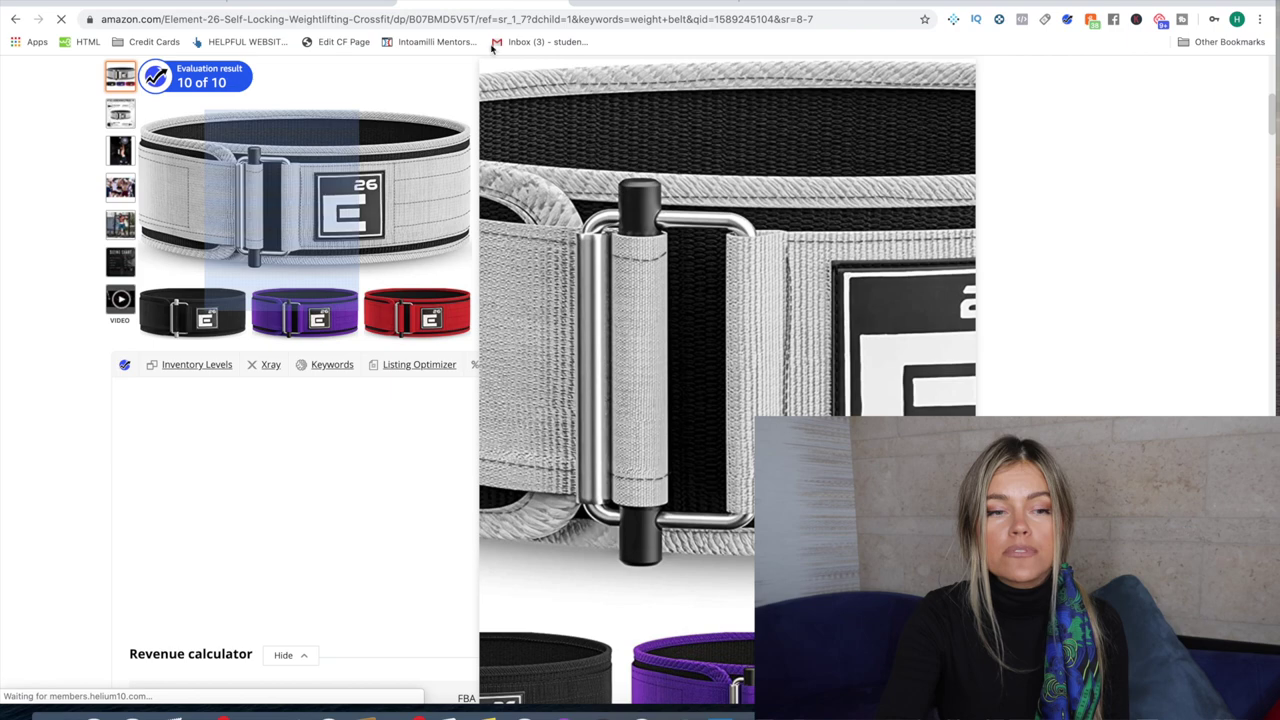
pyautogui.scroll(-1, 532, 500)
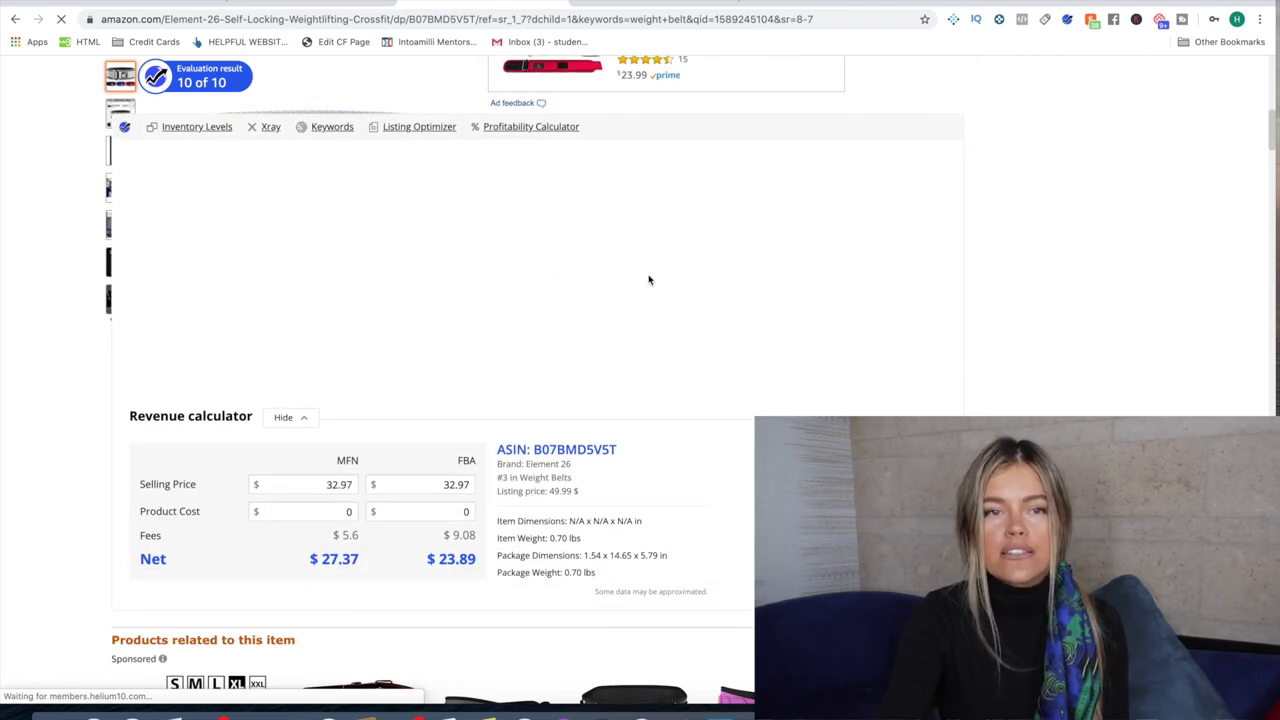
pyautogui.scroll(2, 648, 280)
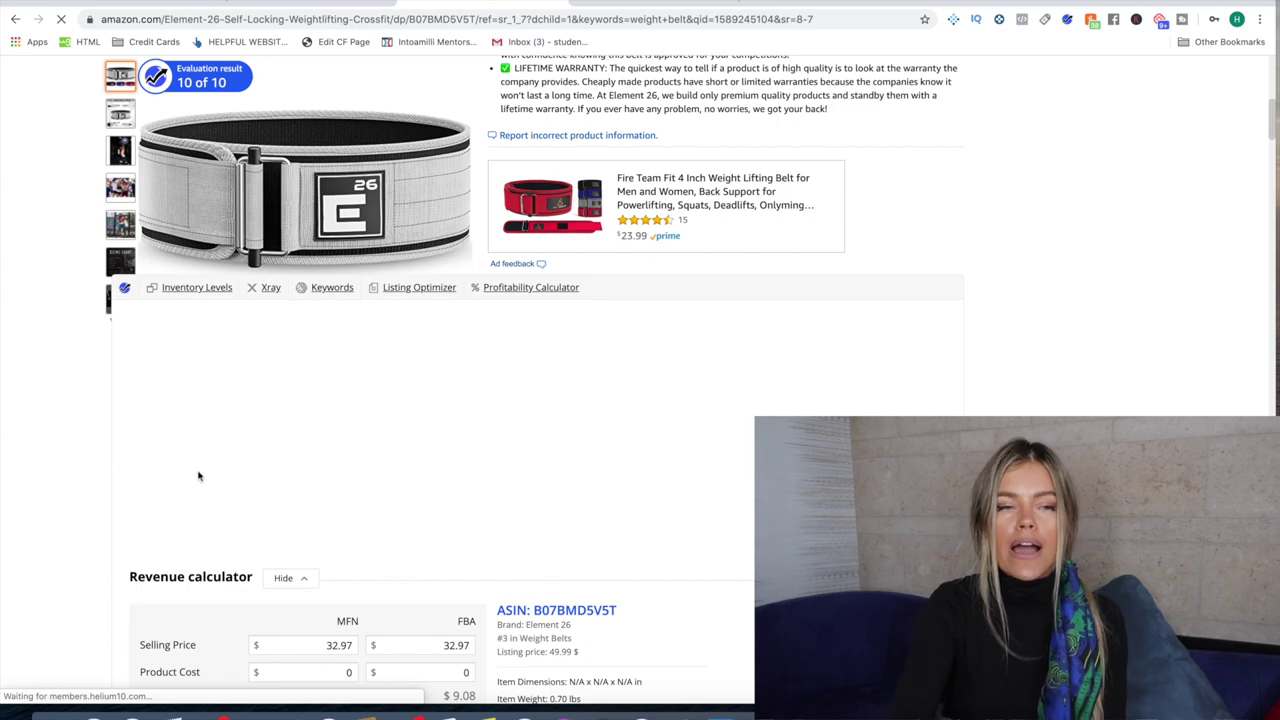
pyautogui.scroll(6, 150, 535)
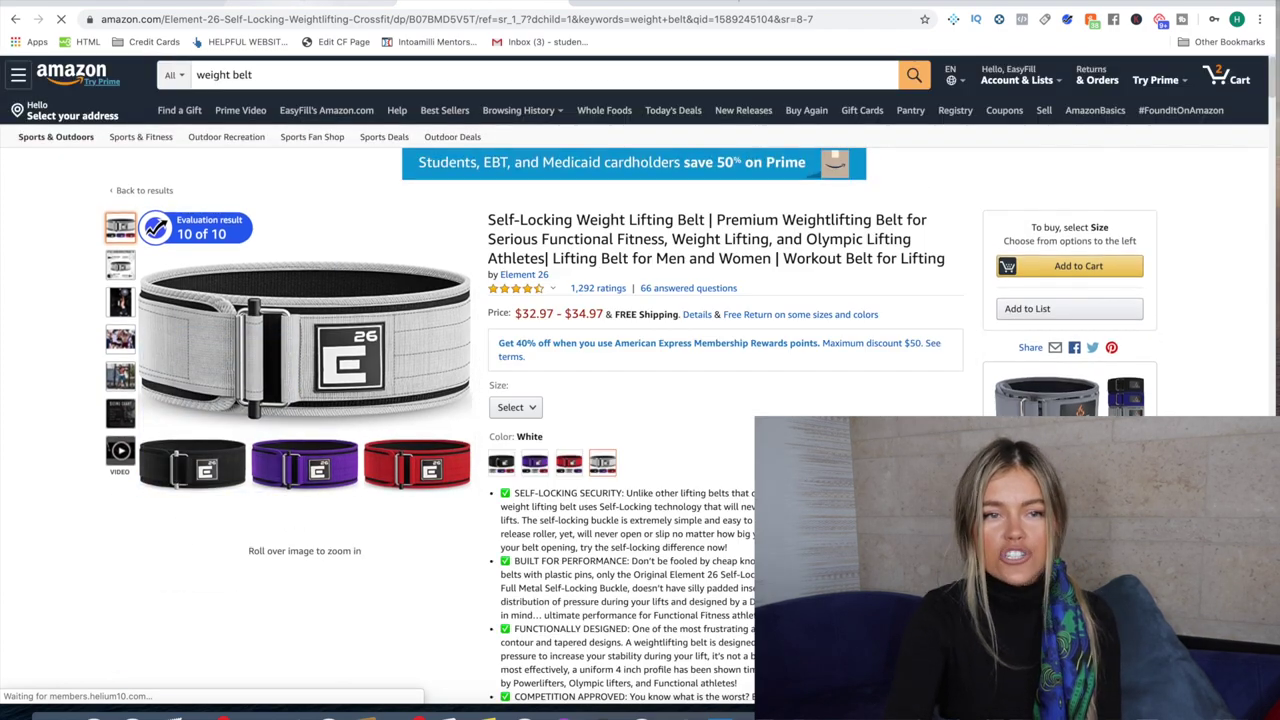
# Return to the guidelines document and clear the 'Age of Listings' highlight
pyautogui.click(300, 4)
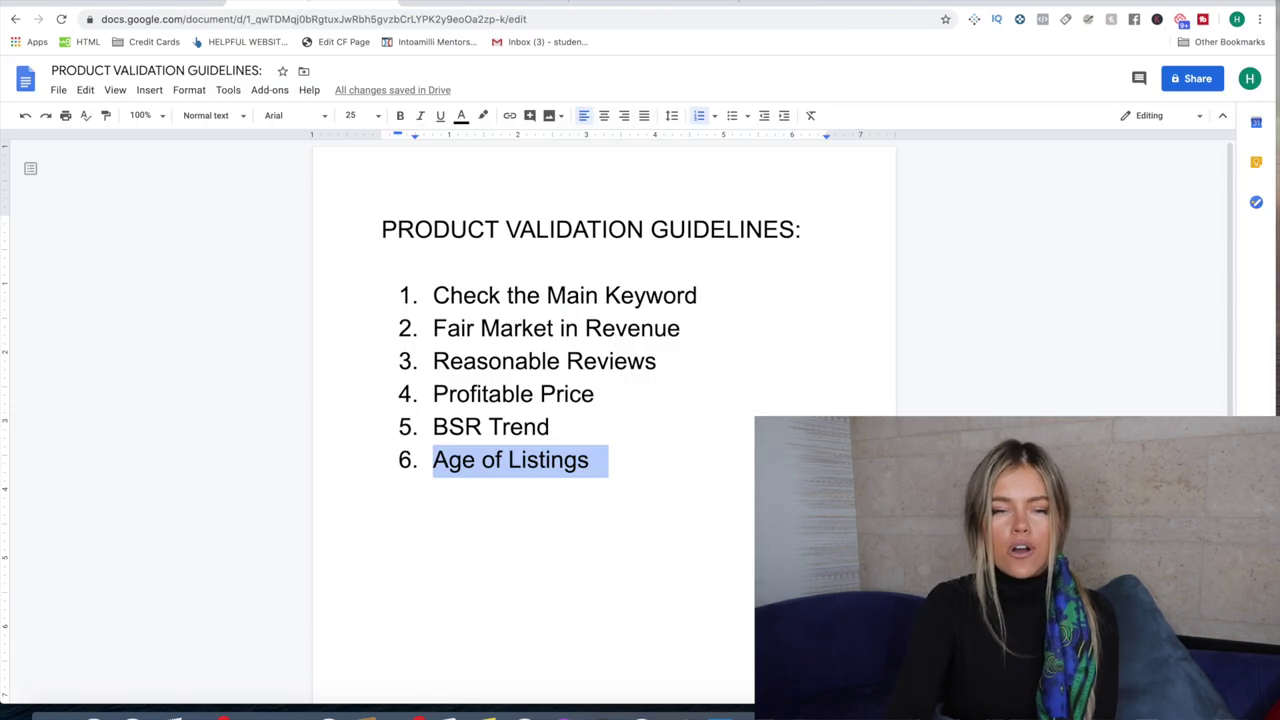
pyautogui.click(717, 427)
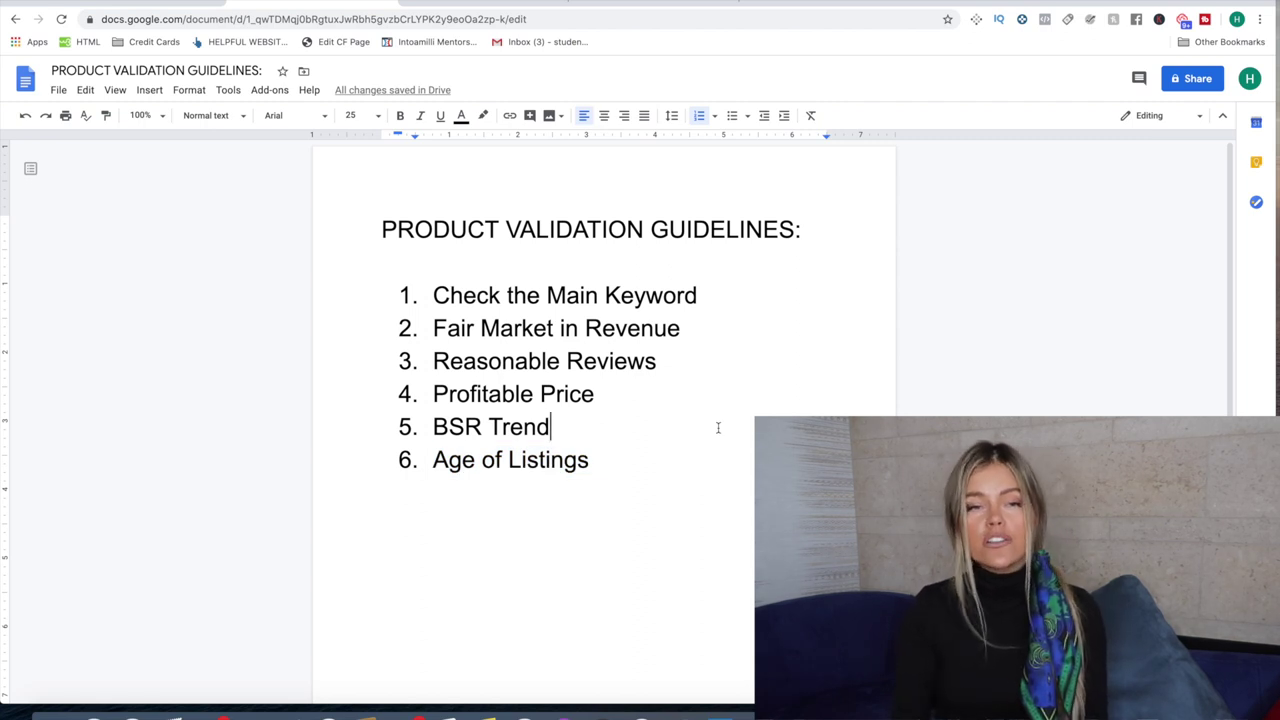